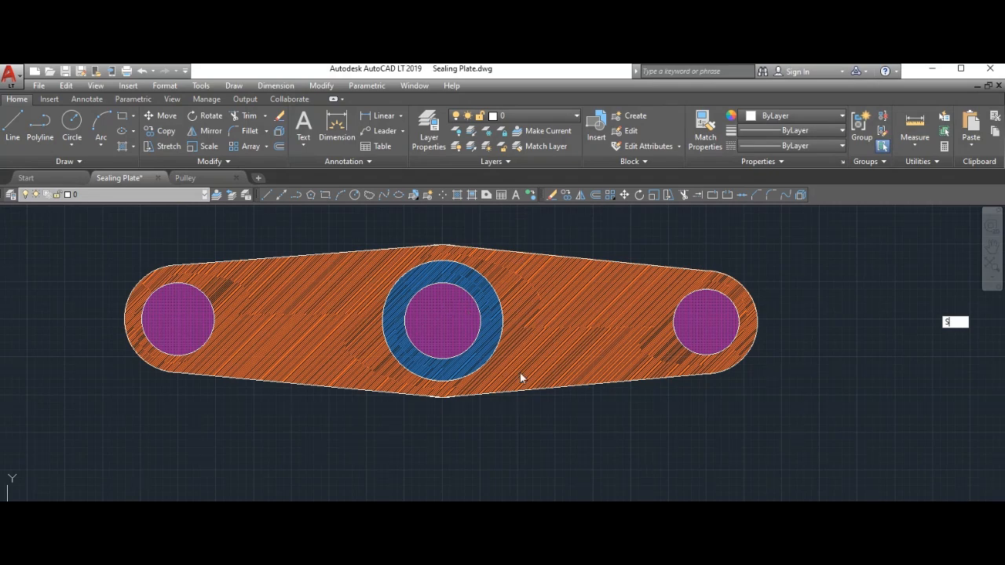
Switch from the Sealing Plate drawing to the Pulley drawing to look at it
left_click(394, 549)
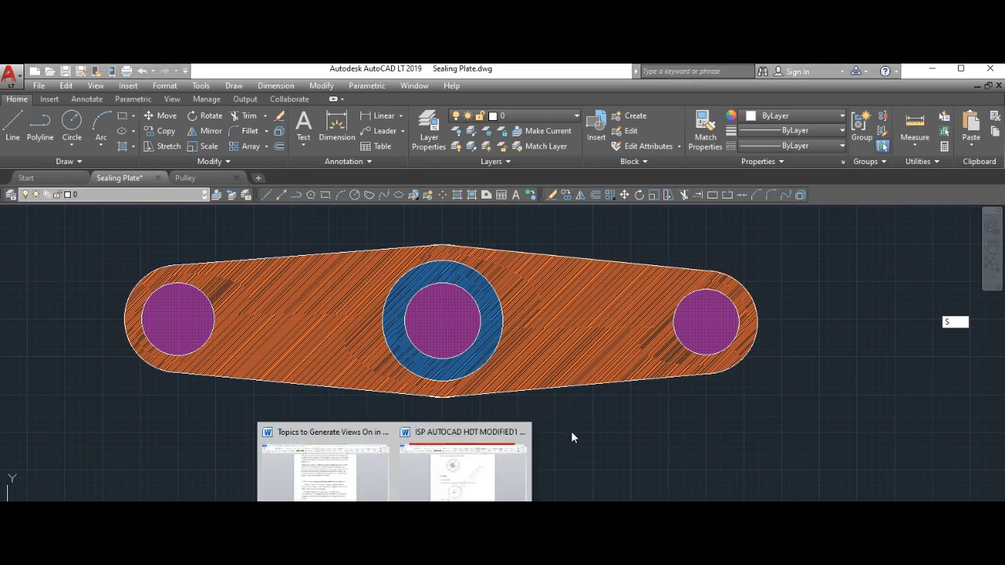
mouse_move(676, 550)
left_click(724, 485)
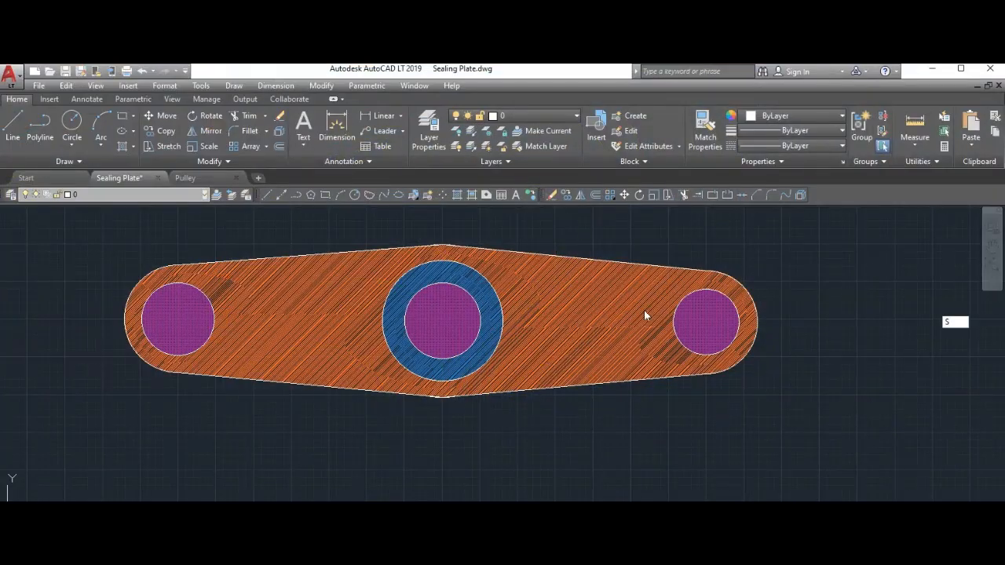
mouse_move(676, 549)
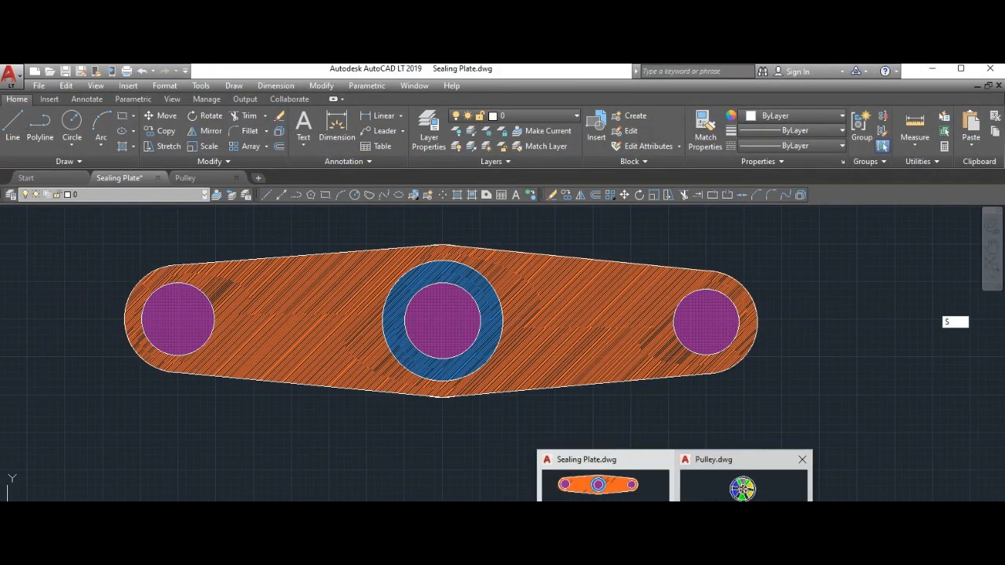
left_click(715, 493)
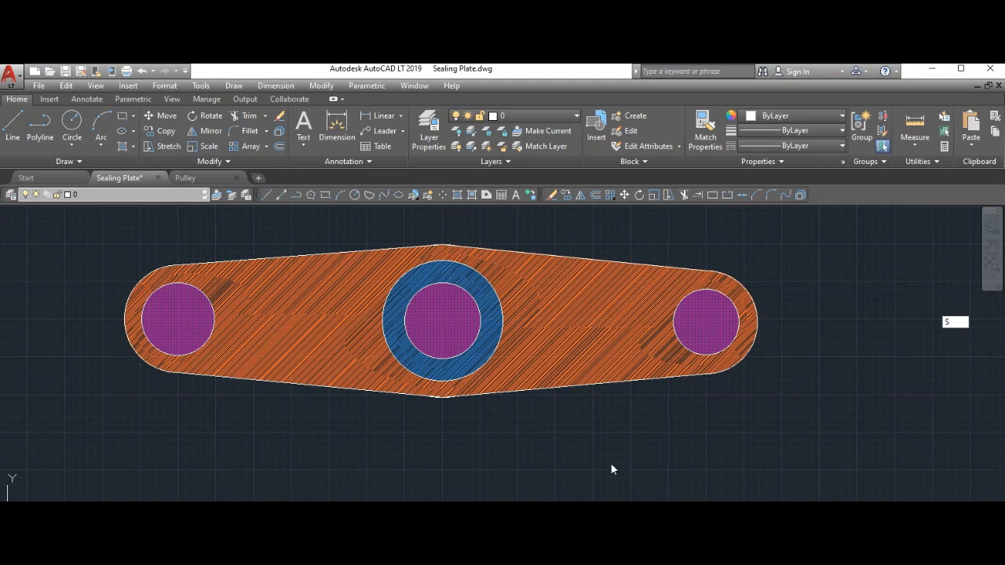
mouse_move(675, 549)
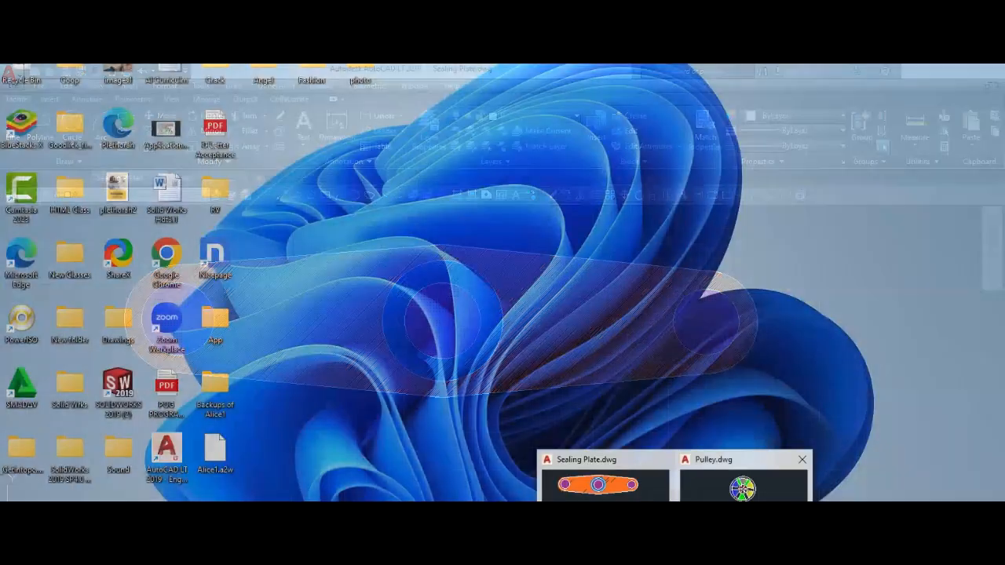
left_click(734, 487)
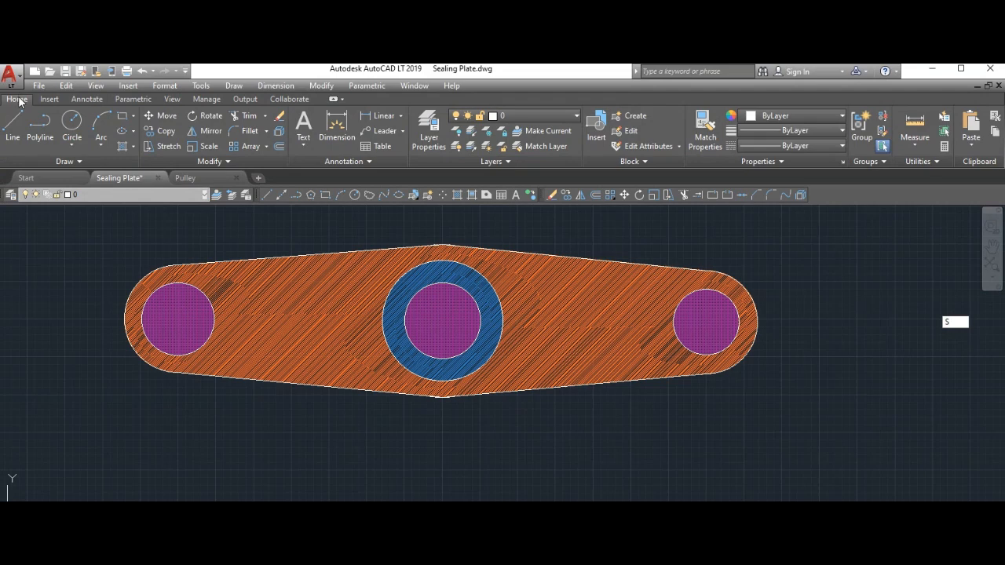
left_click(11, 76)
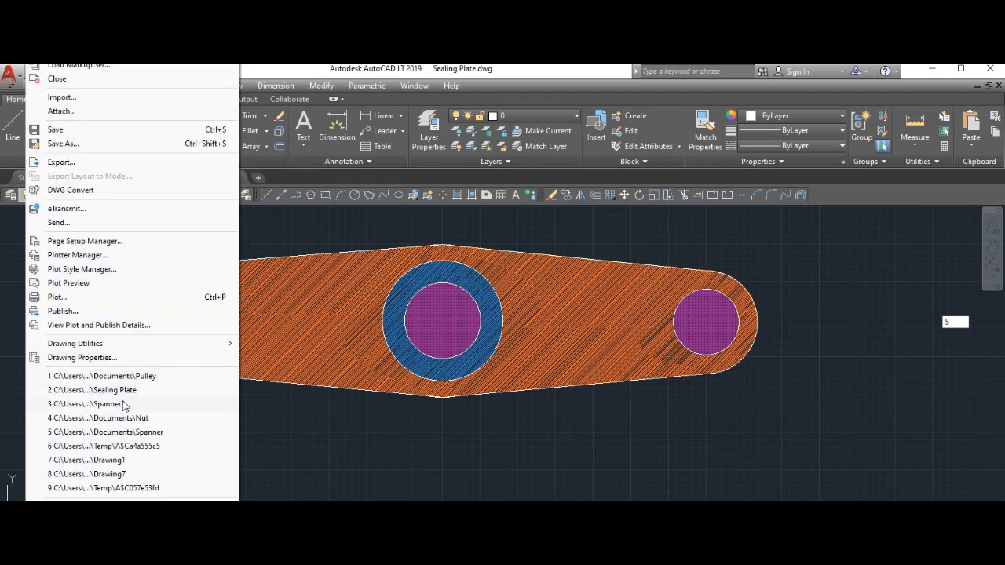
left_click(150, 377)
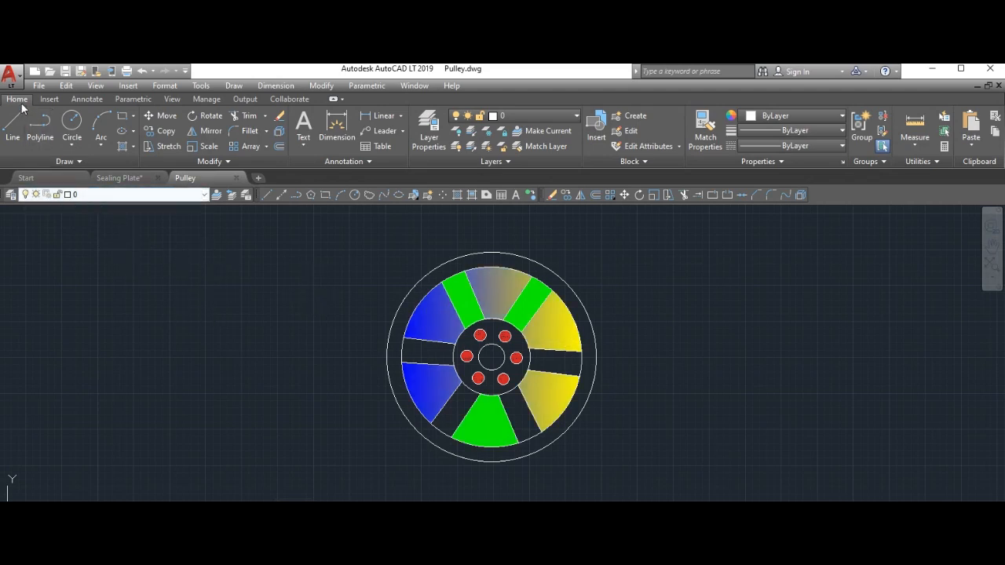
Create a new drawing from the acadltiso template
left_click(38, 86)
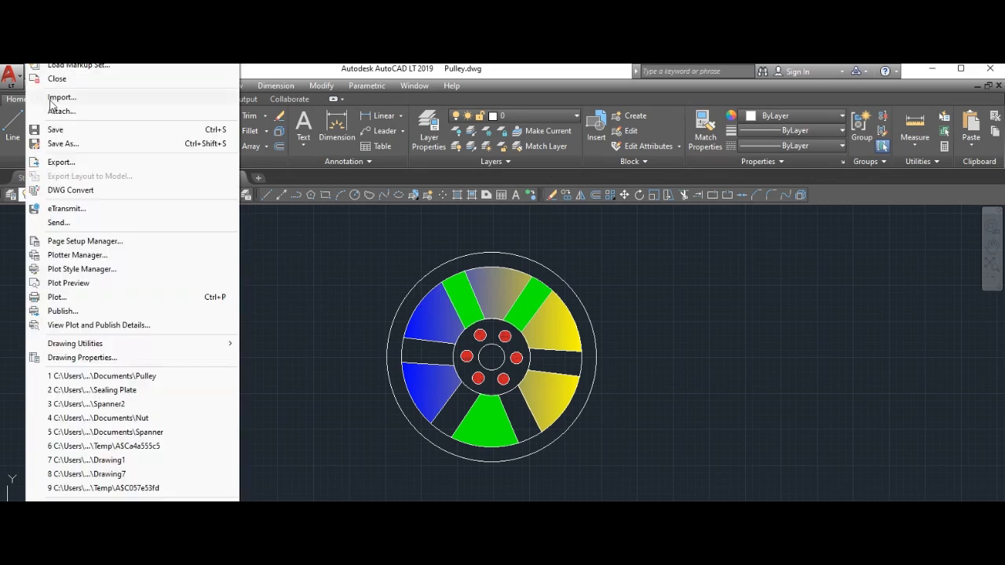
left_click(59, 51)
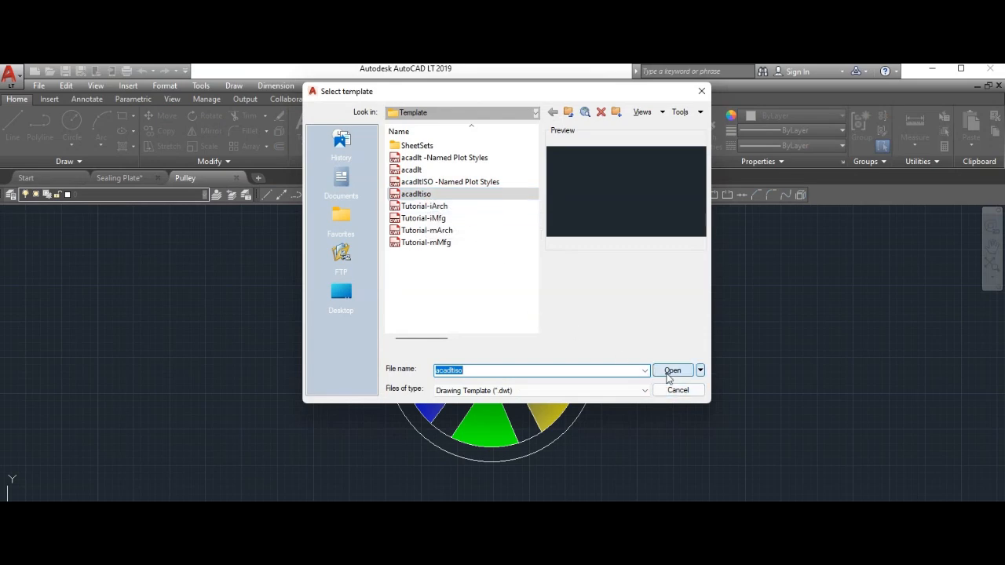
left_click(664, 363)
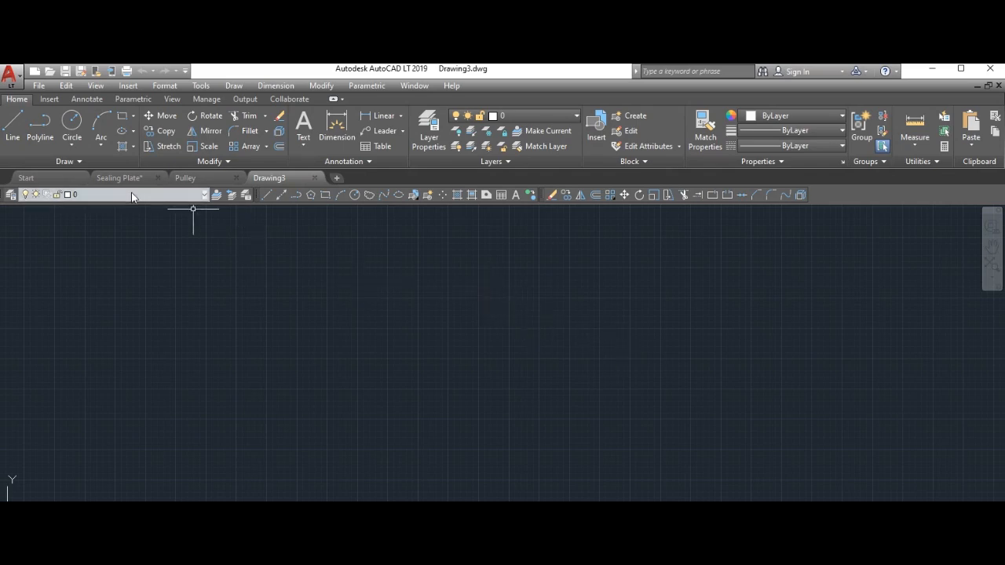
Draw three concentric circles in the middle of the drawing area, the outermost with a radius of about 820 units
left_click(72, 122)
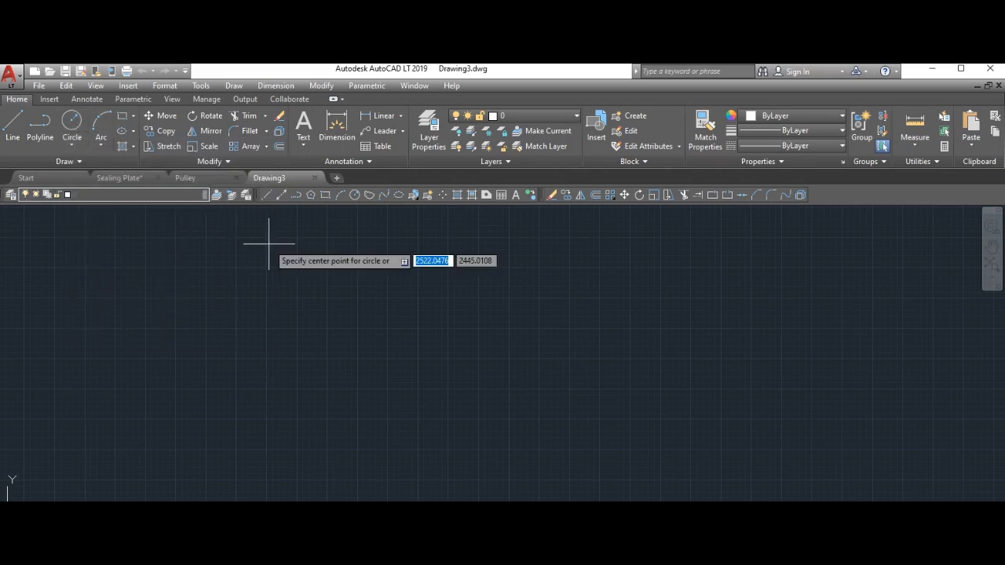
left_click(508, 358)
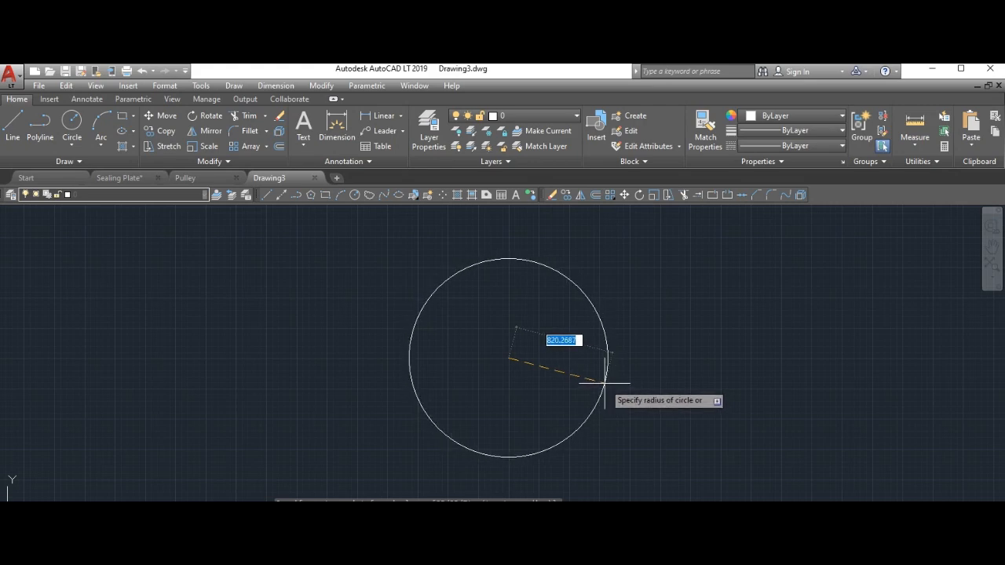
left_click(604, 383)
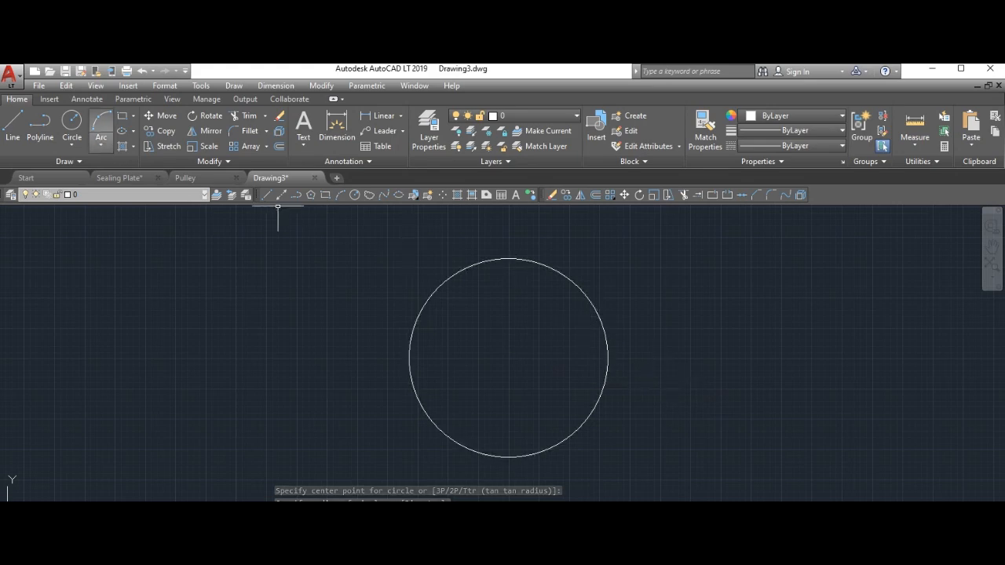
key("Return")
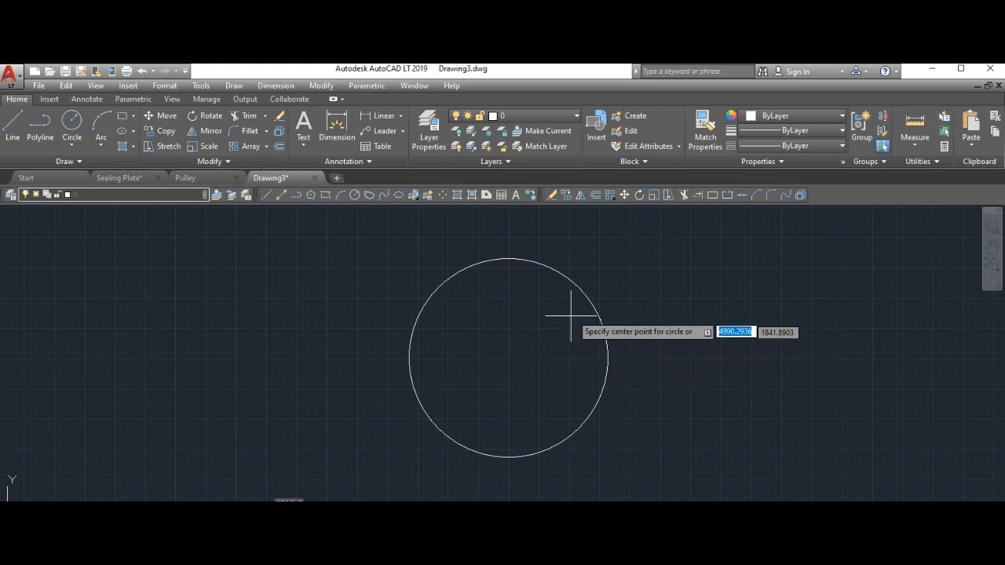
left_click(508, 358)
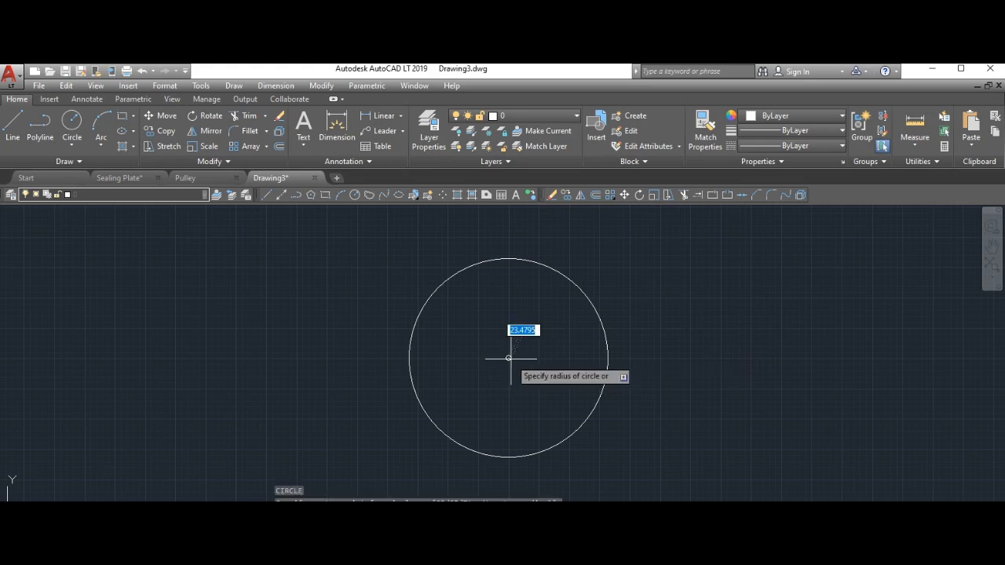
left_click(578, 385)
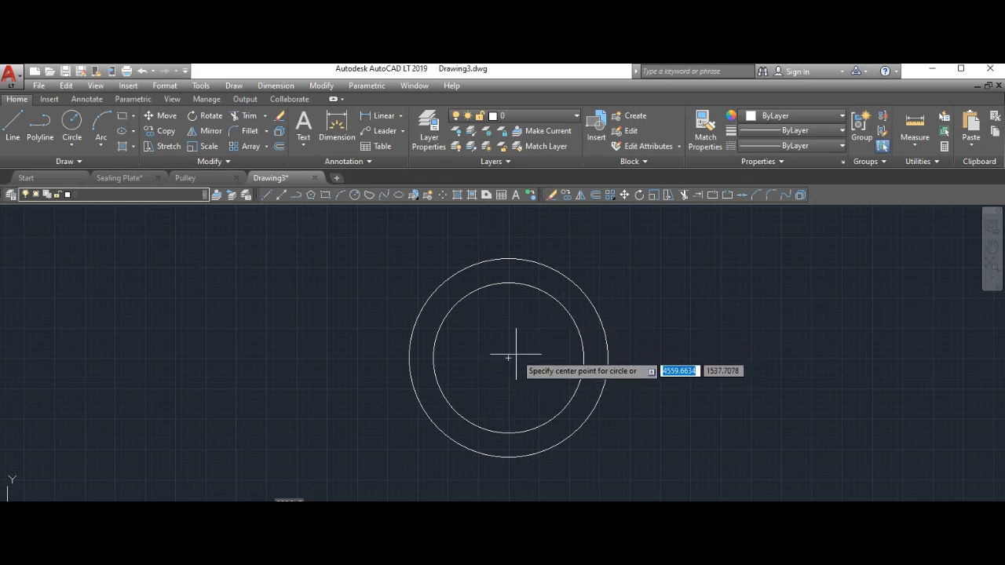
left_click(510, 357)
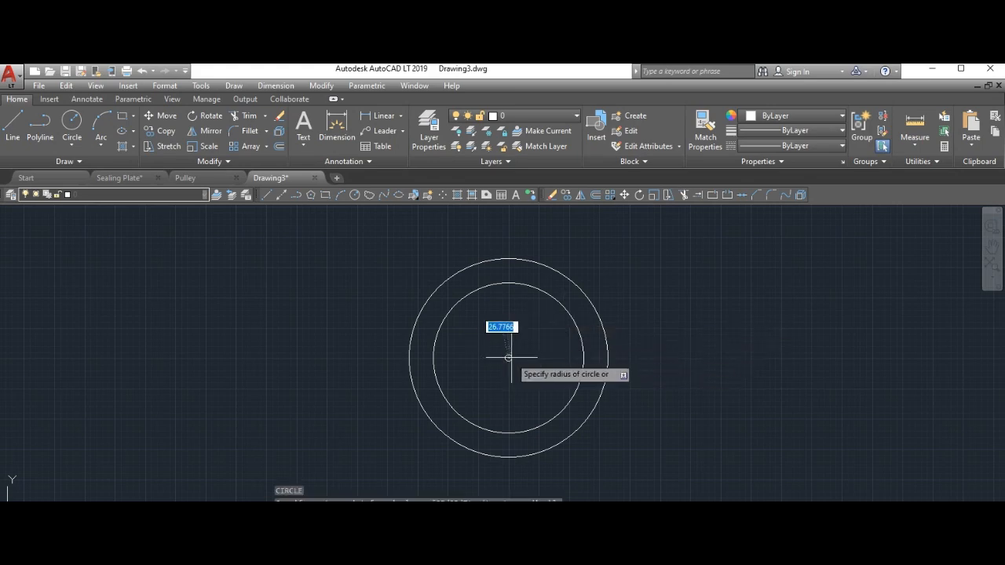
left_click(551, 369)
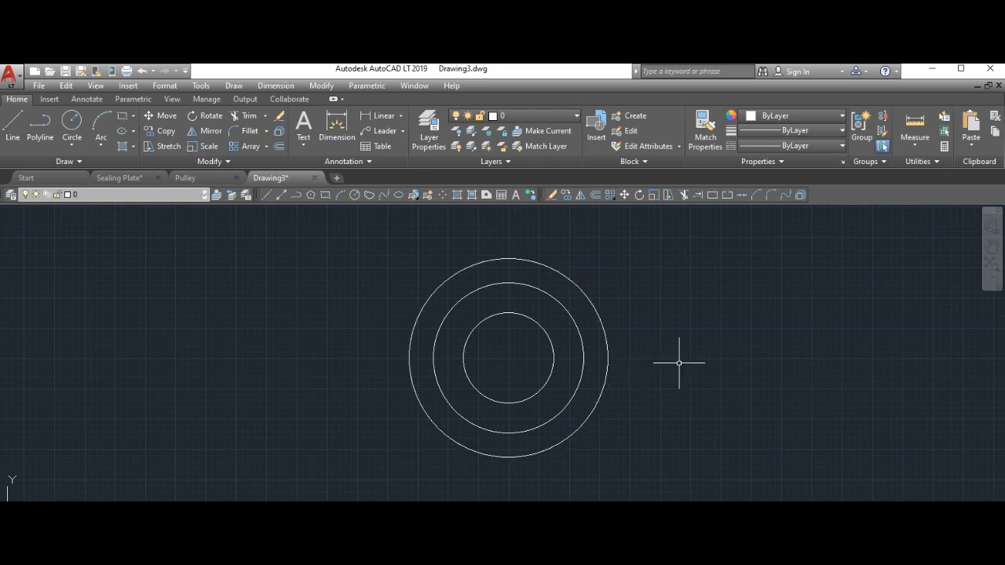
left_click(845, 357)
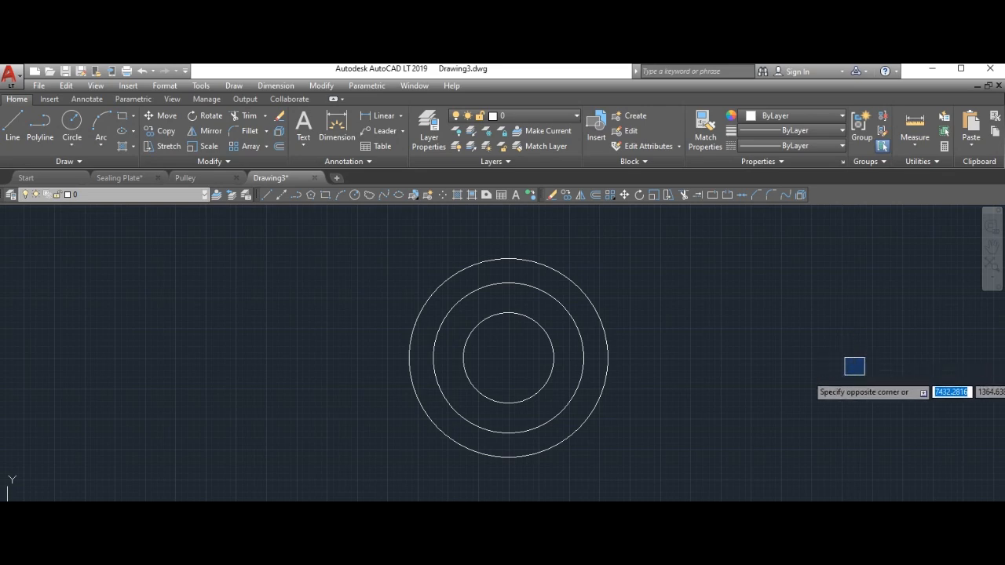
left_click(865, 368)
left_click(785, 346)
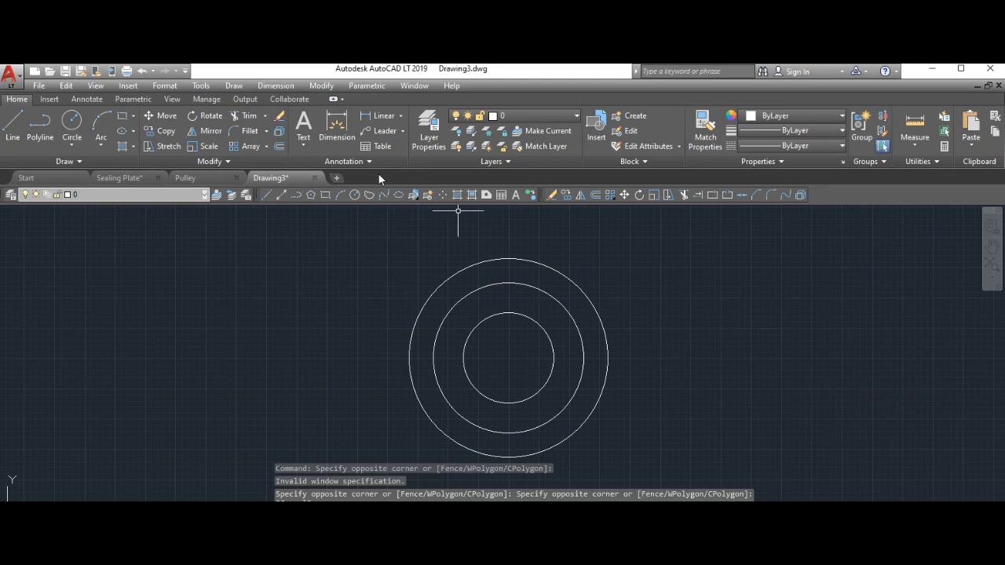
Draw two concentric circles to the right of the central ones, level with their centre, the outer with a radius of about 500 units
left_click(78, 126)
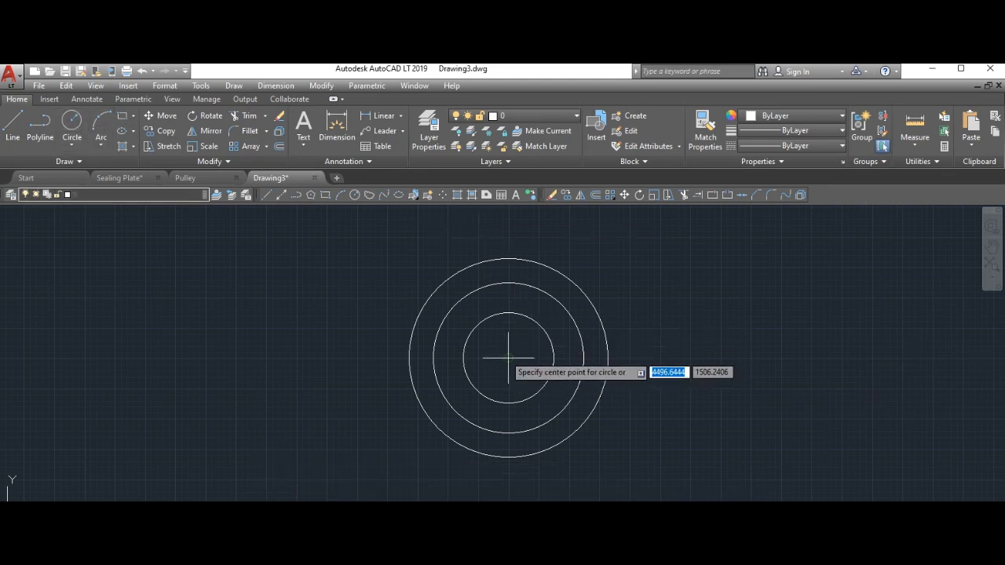
mouse_move(509, 359)
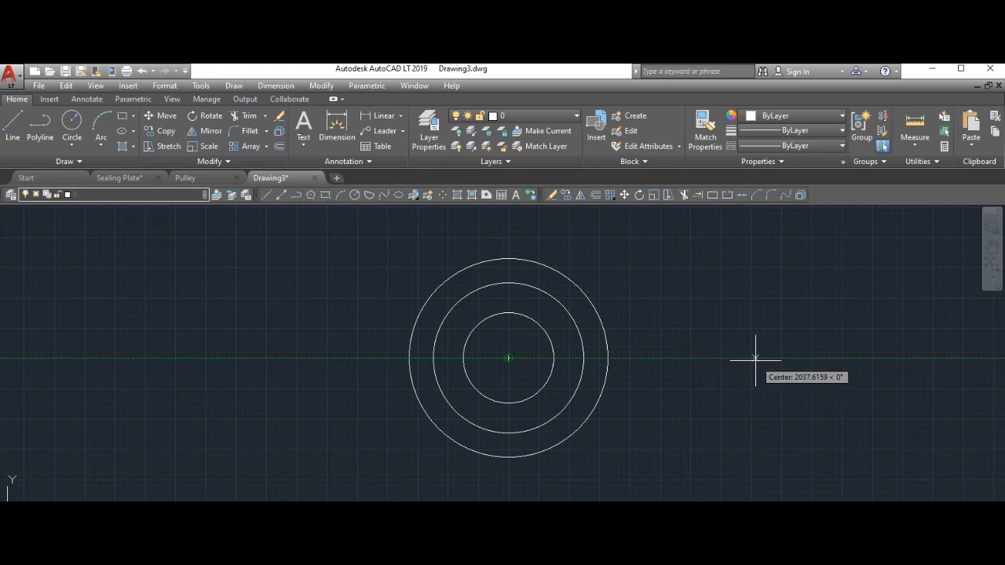
left_click(844, 358)
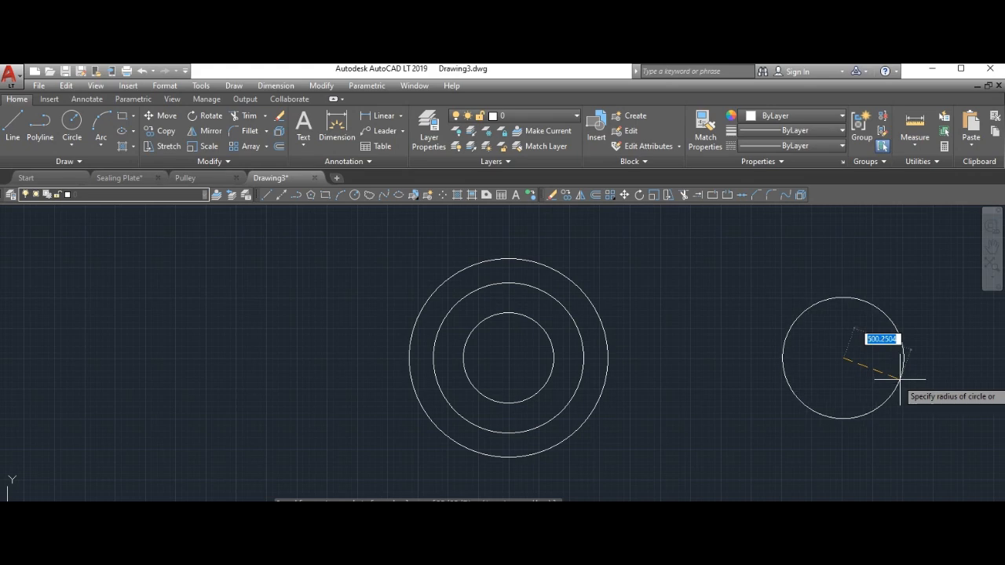
left_click(902, 379)
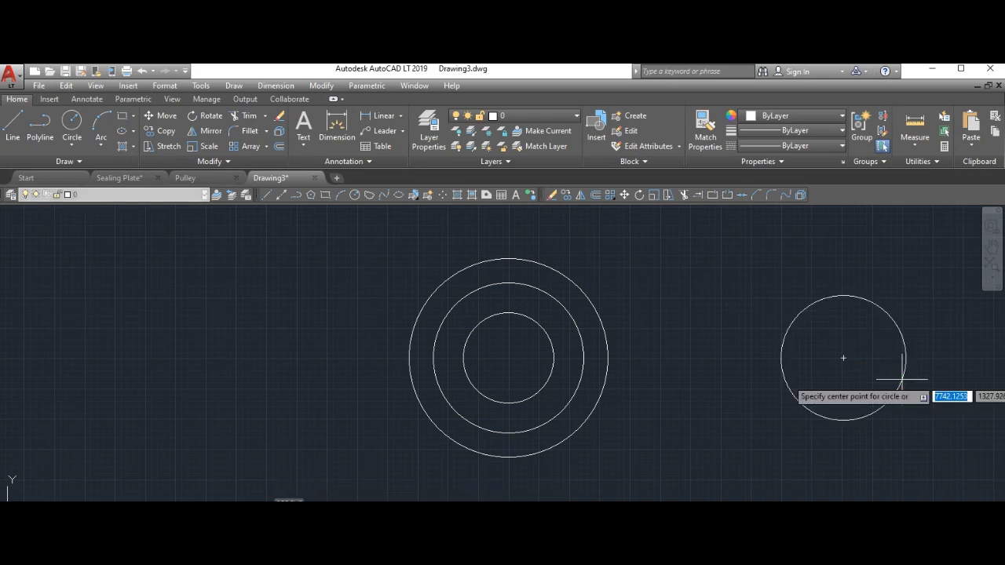
left_click(847, 359)
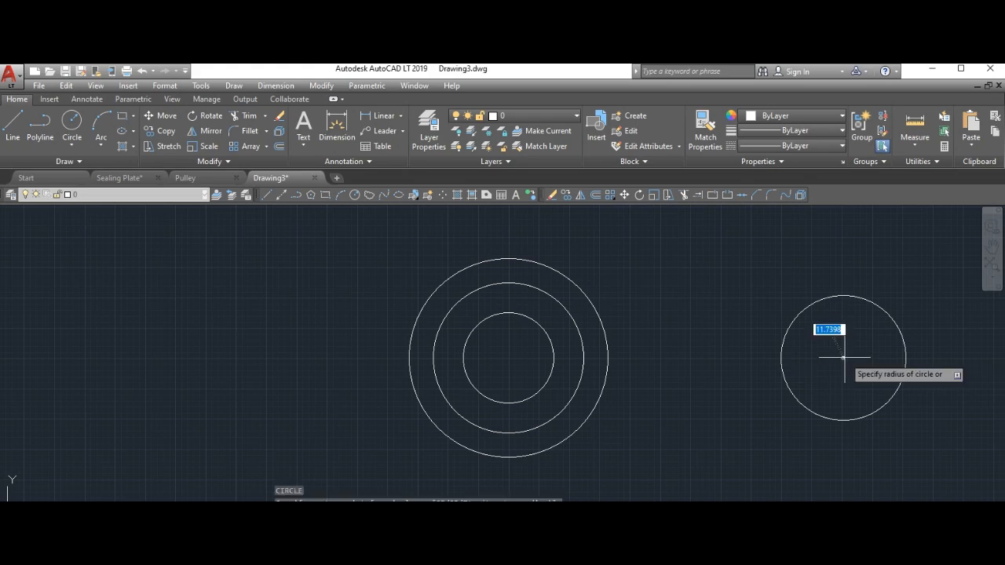
left_click(883, 375)
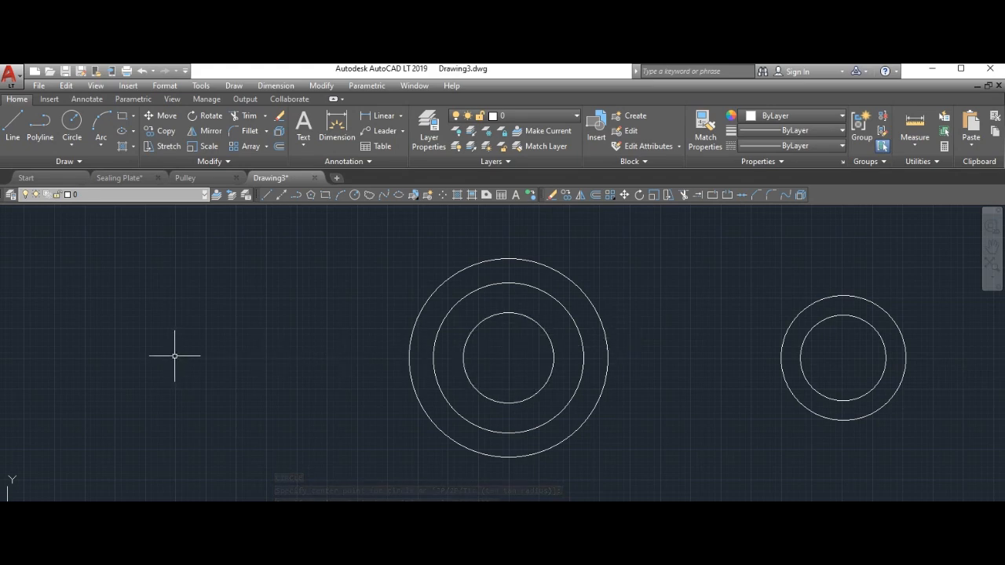
Draw two concentric circles to the left of the central ones, level with their centre, with radii of about 503 and 360 units
key("Return")
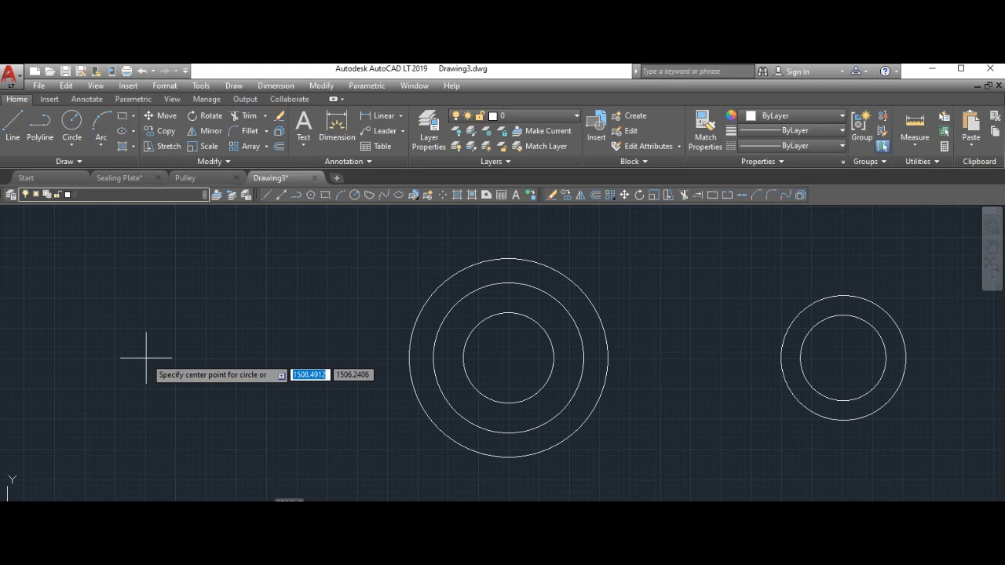
left_click(146, 358)
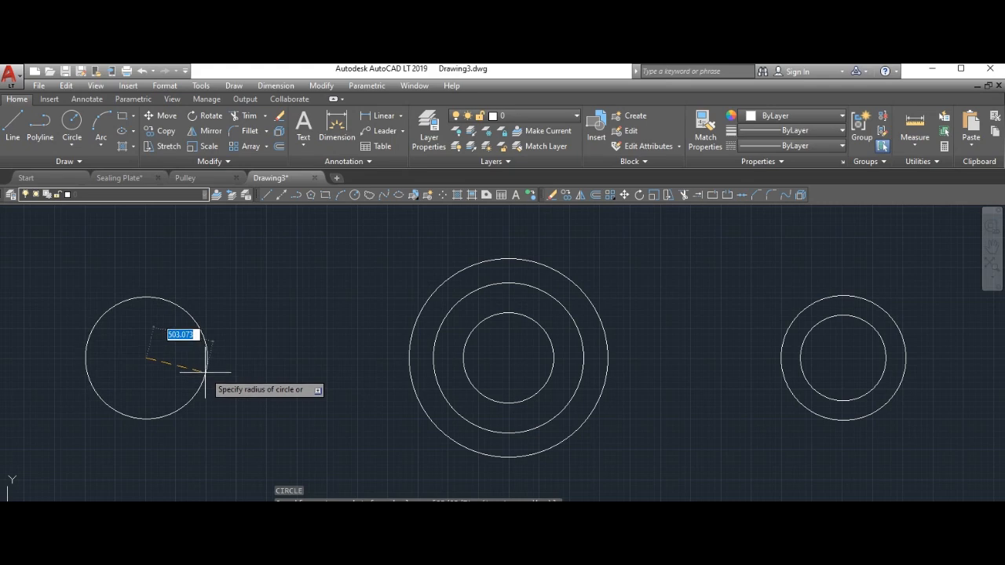
left_click(206, 373)
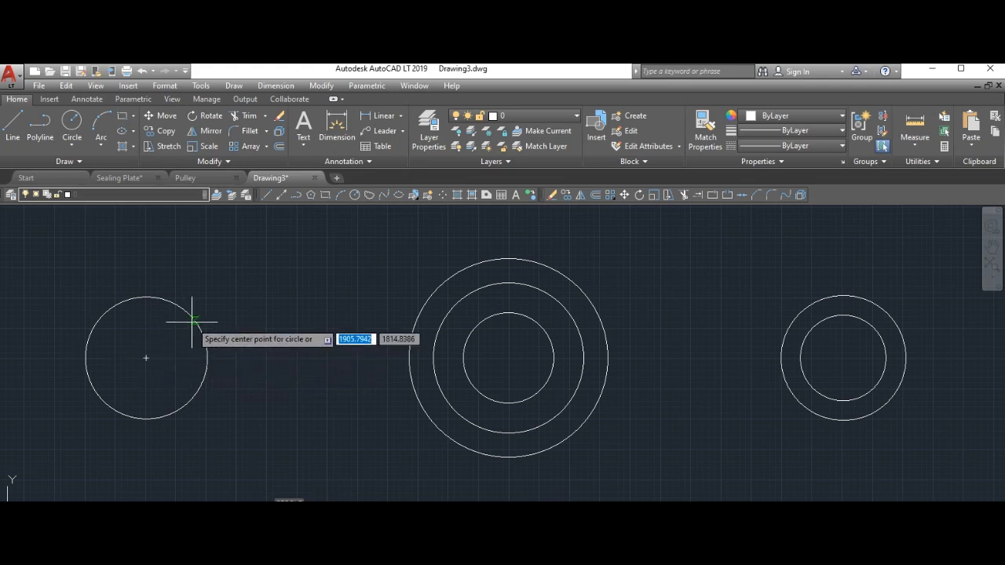
left_click(146, 358)
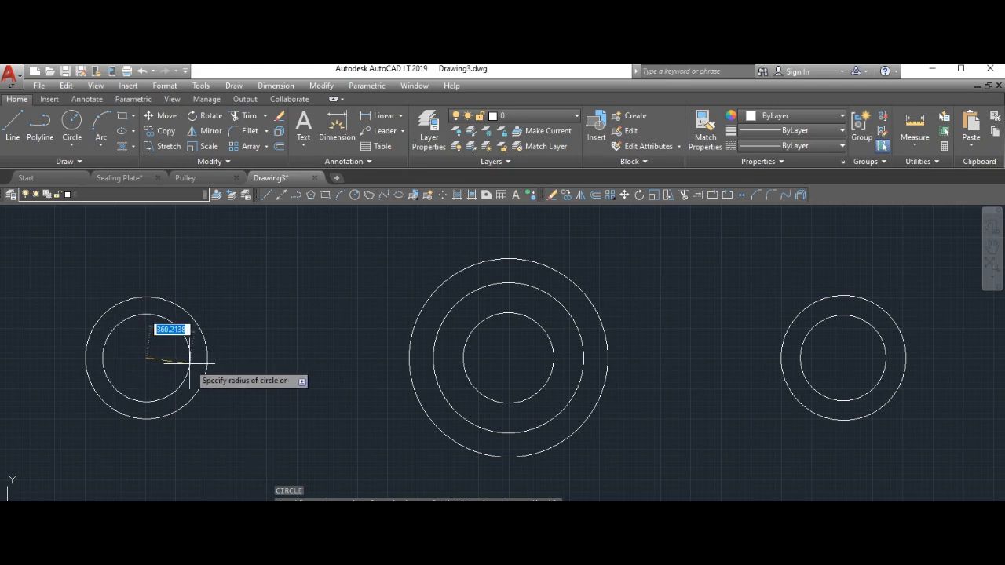
left_click(189, 362)
key("Return")
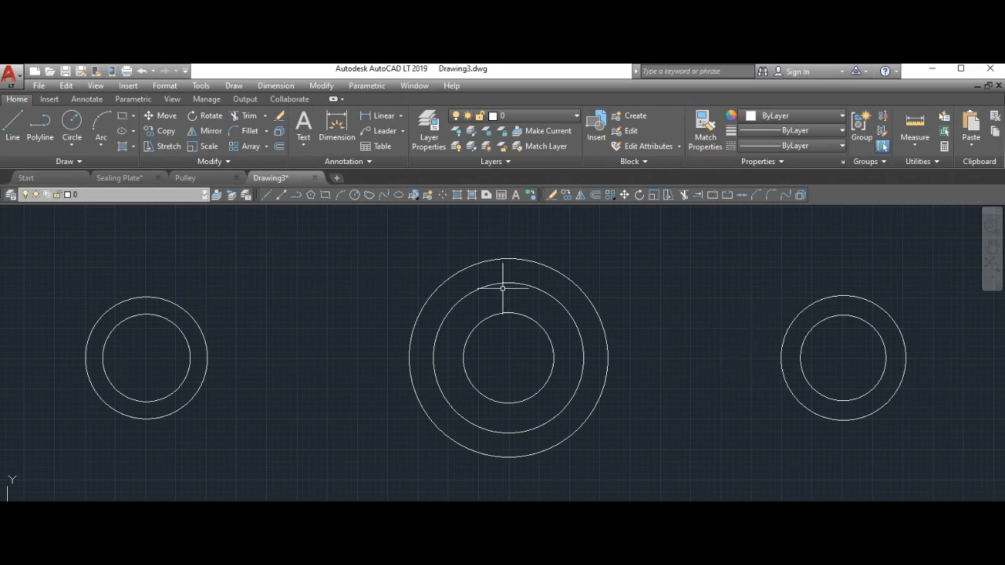
Draw a polyline joining the top points of the left outer circle, the outermost central circle and the right outer circle
left_click(42, 137)
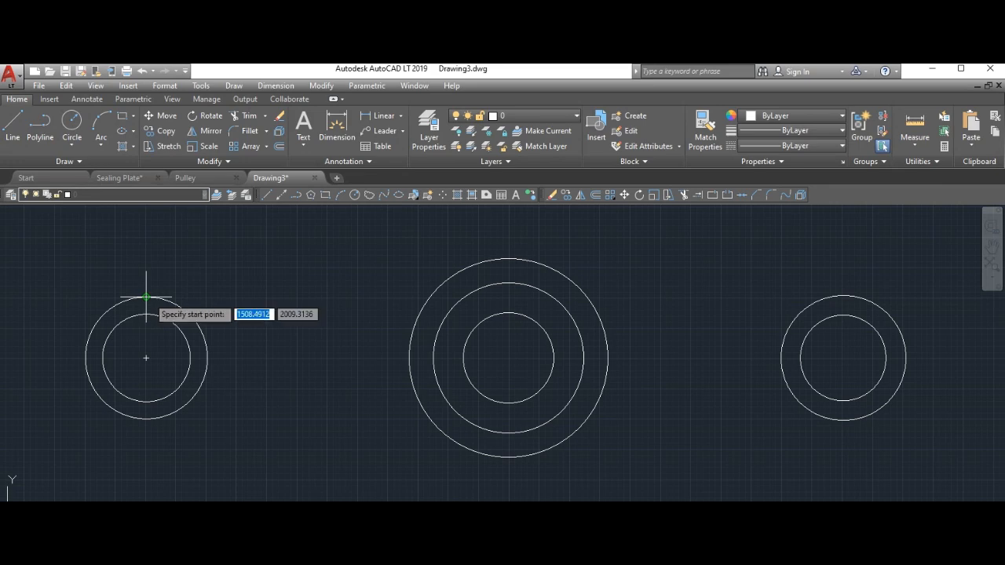
left_click(146, 296)
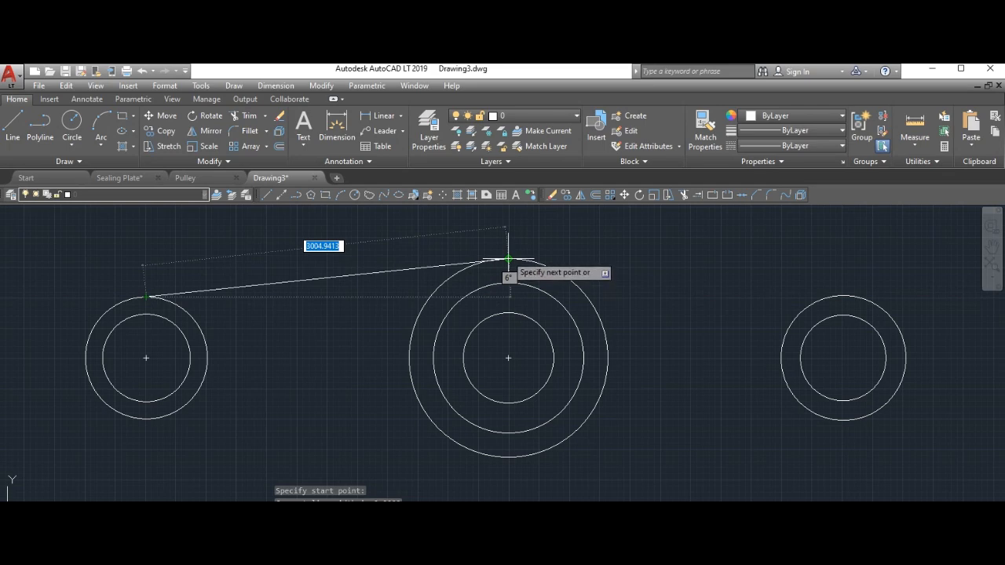
left_click(508, 259)
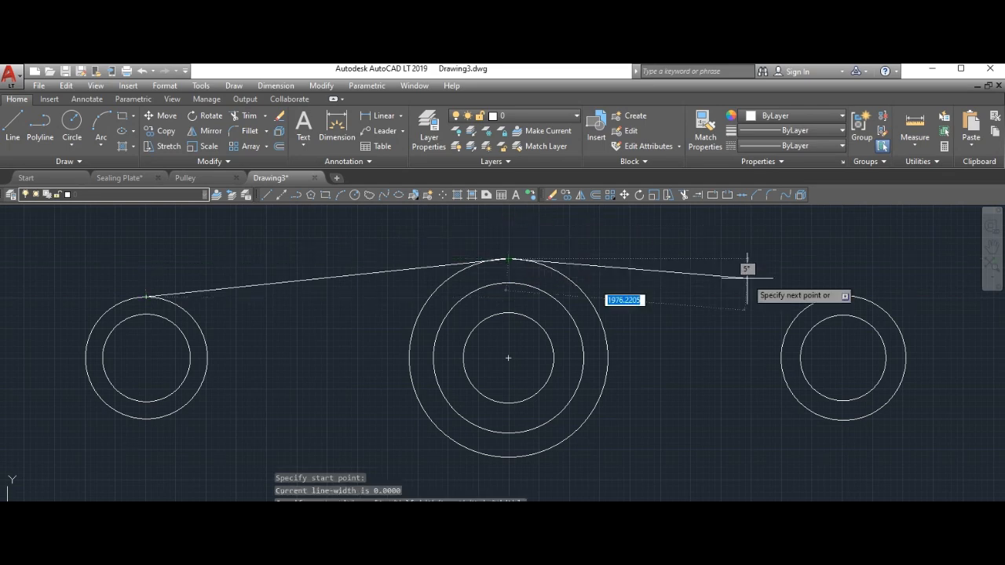
left_click(844, 296)
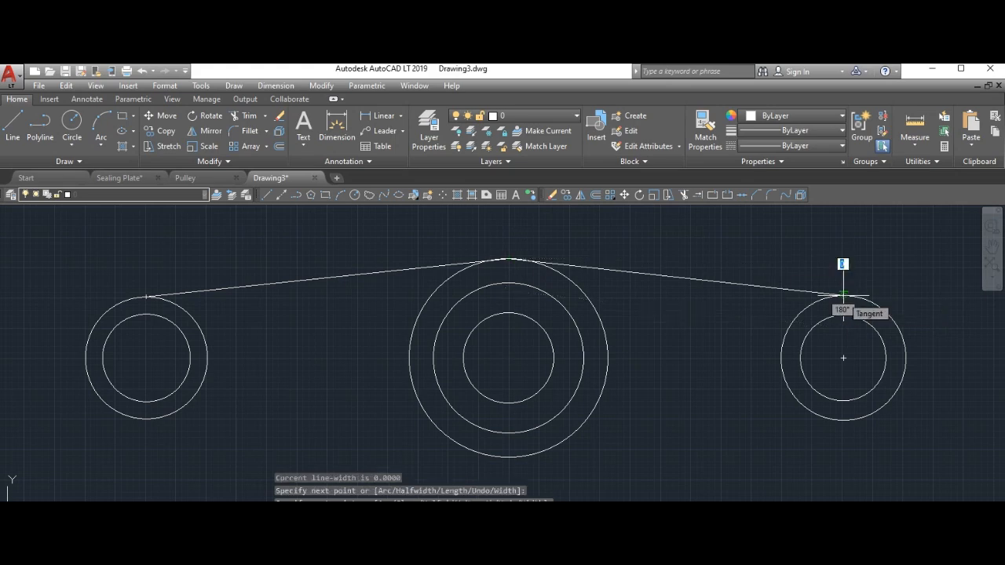
left_click(843, 296)
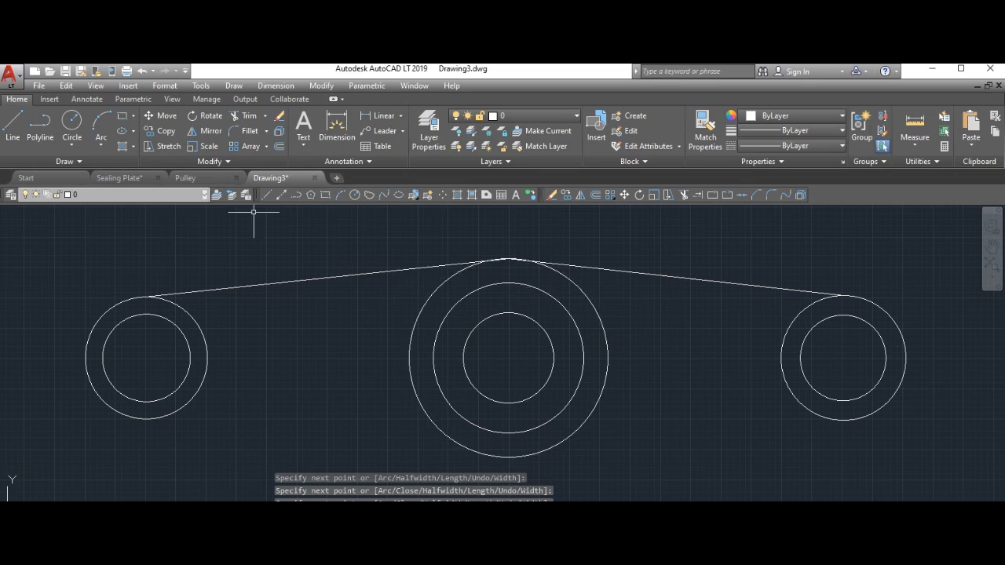
Draw a second polyline joining the bottom points of the left outer circle, the outermost central circle and the right outer circle
left_click(47, 132)
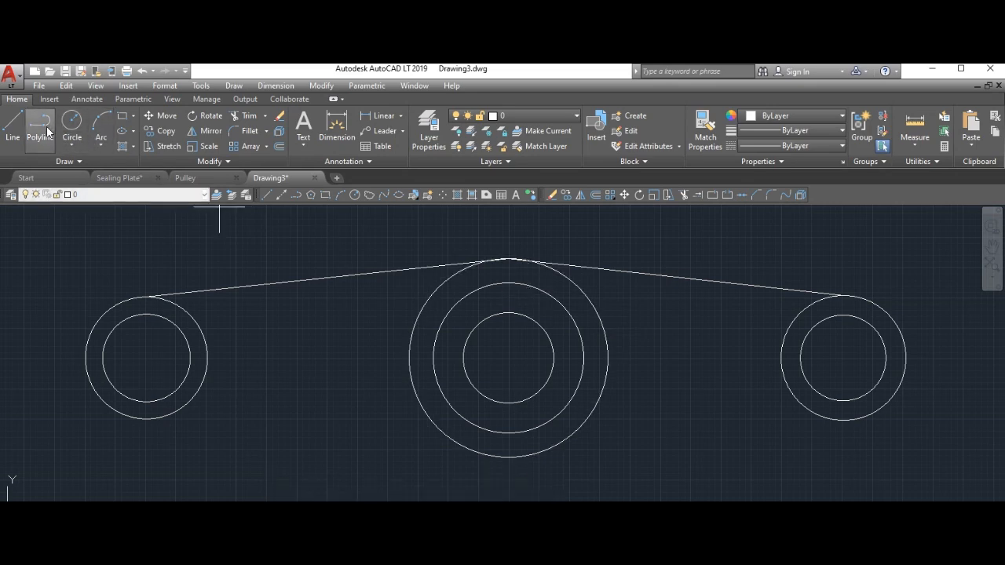
left_click(145, 419)
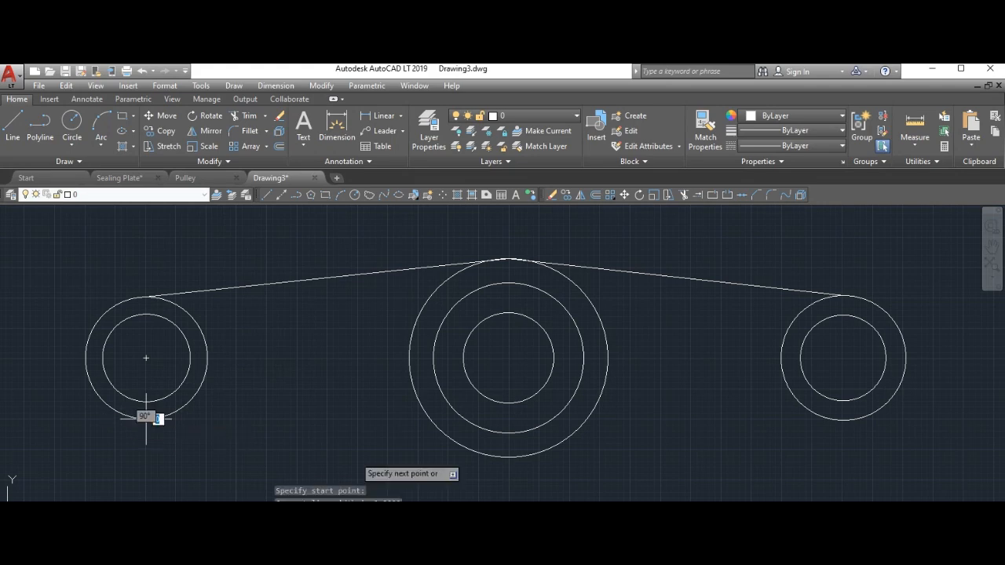
left_click(508, 456)
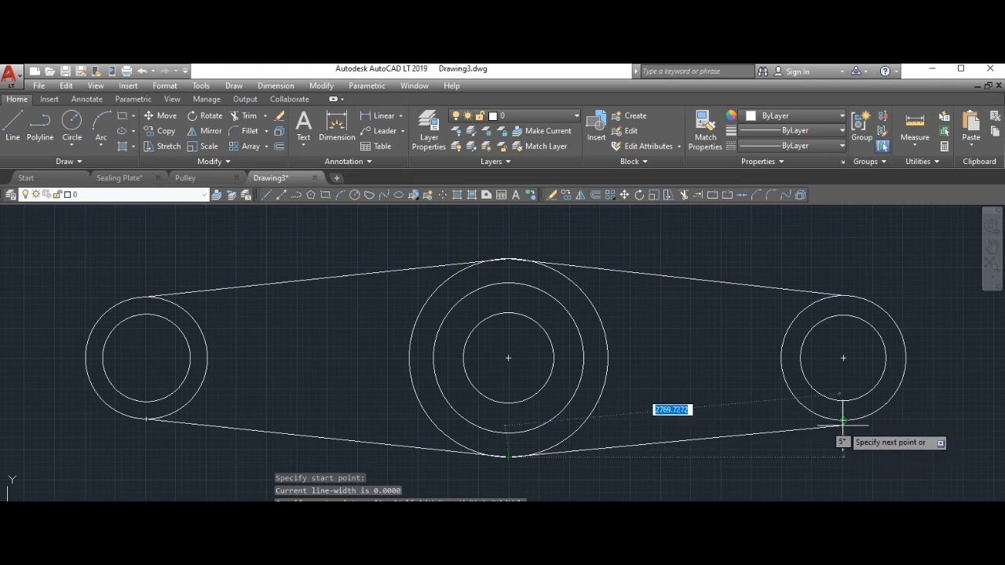
left_click(844, 421)
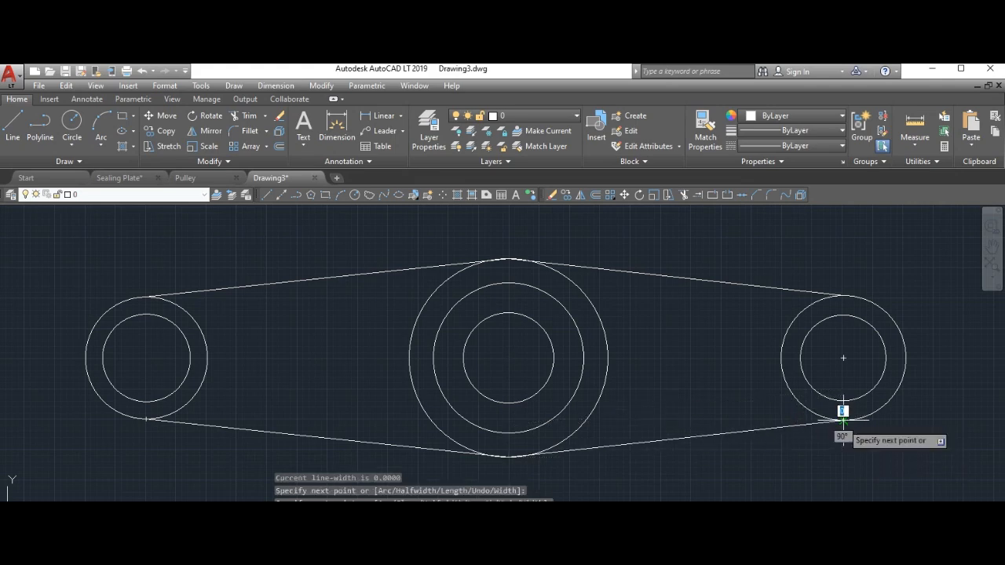
key("Return")
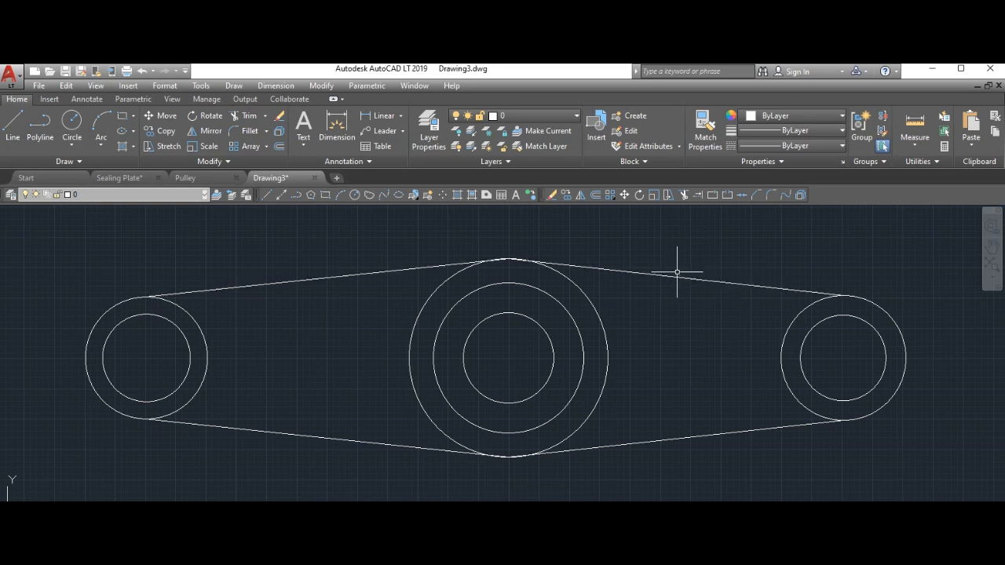
Using both polylines as cutting edges, trim the inward halves of the end outer circles and the sides of the outermost central circle
left_click(683, 196)
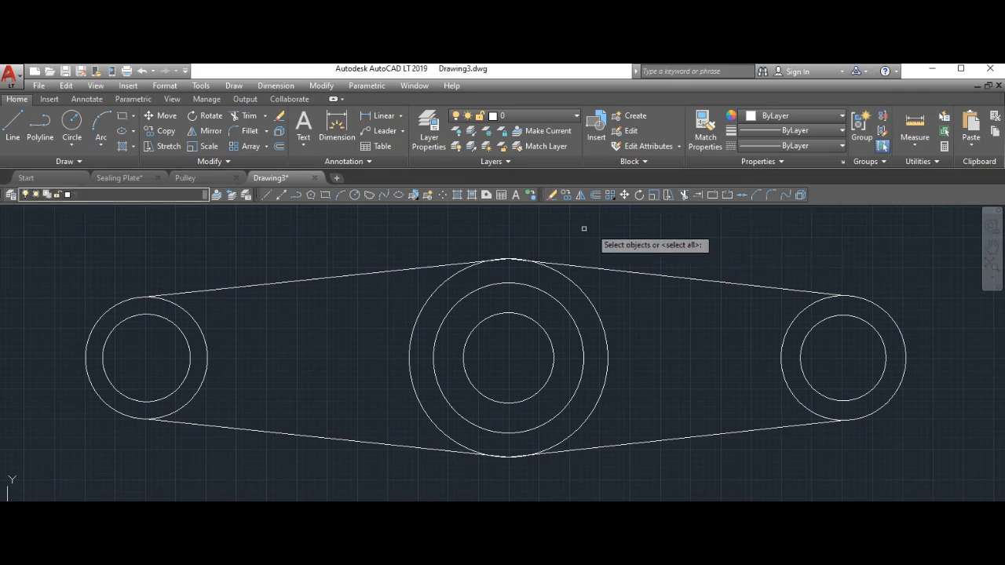
left_click(202, 290)
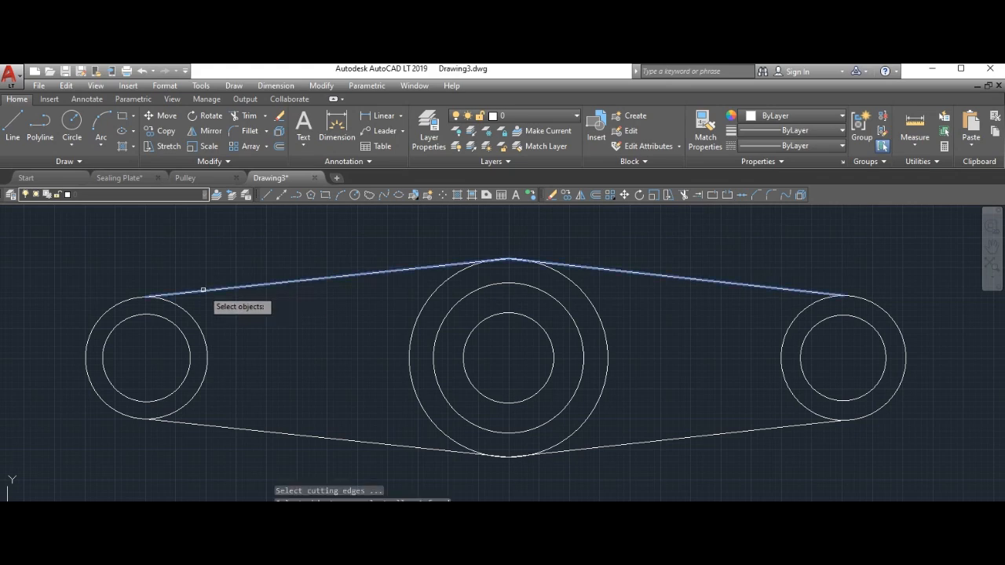
left_click(217, 427)
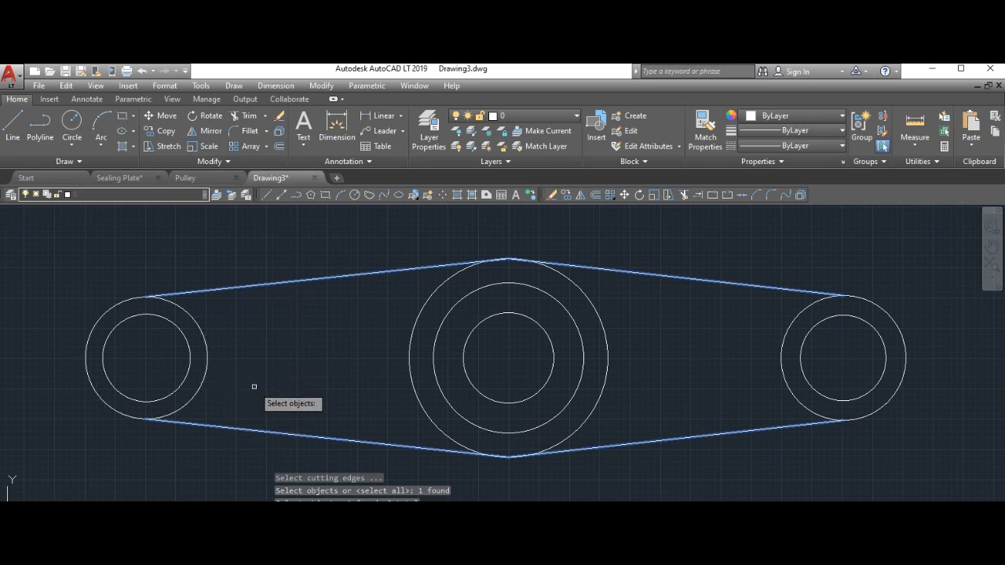
key("Return")
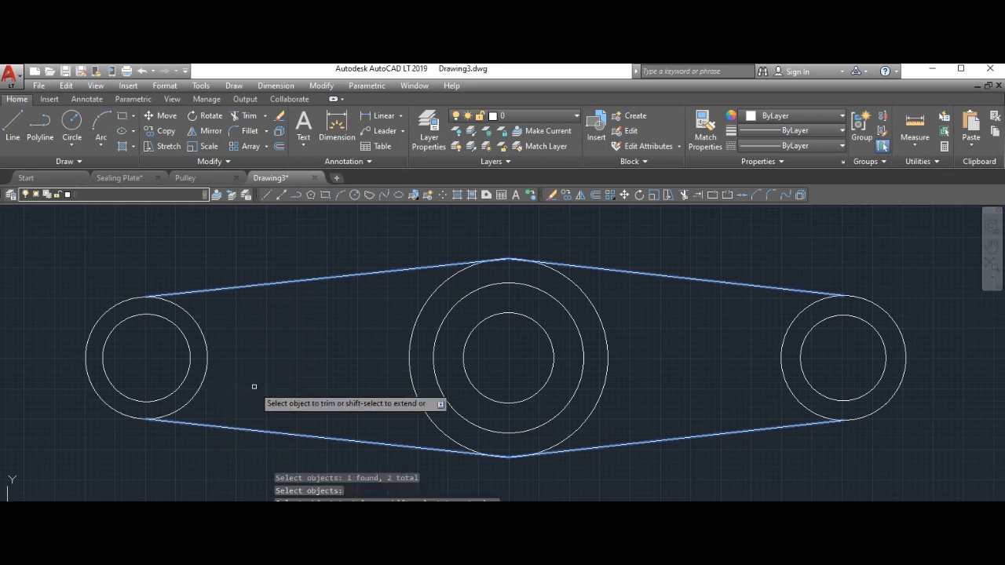
left_click(208, 351)
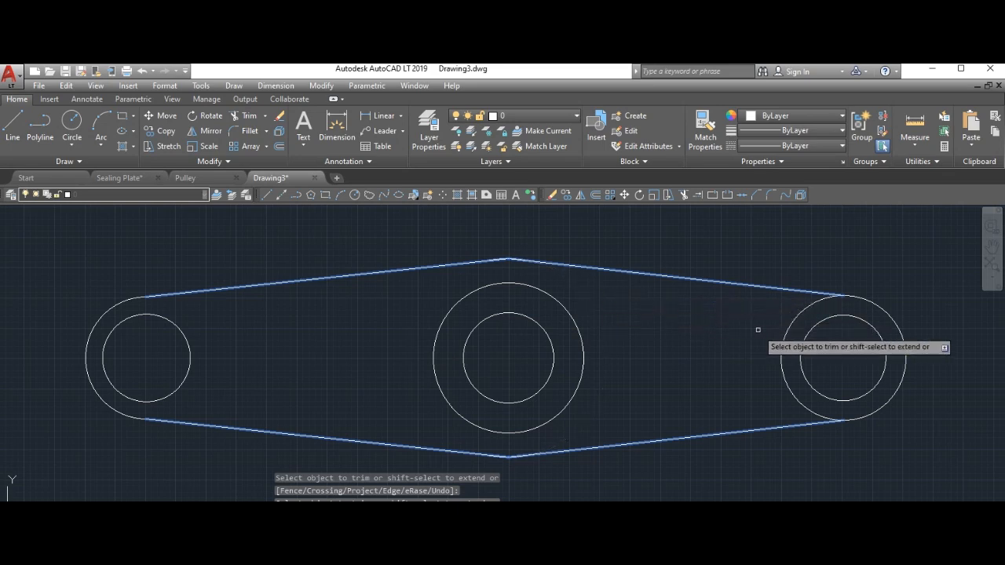
left_click(783, 342)
key("Escape")
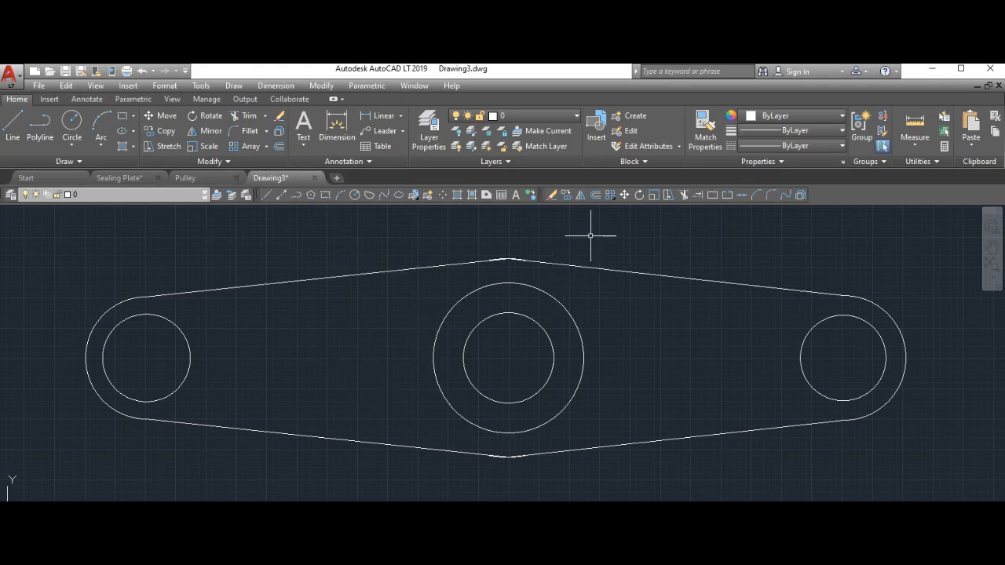
Hatch the innermost central circle and both end inner circles with the AR-HBONE pattern in purple 147,39,143
left_click(458, 196)
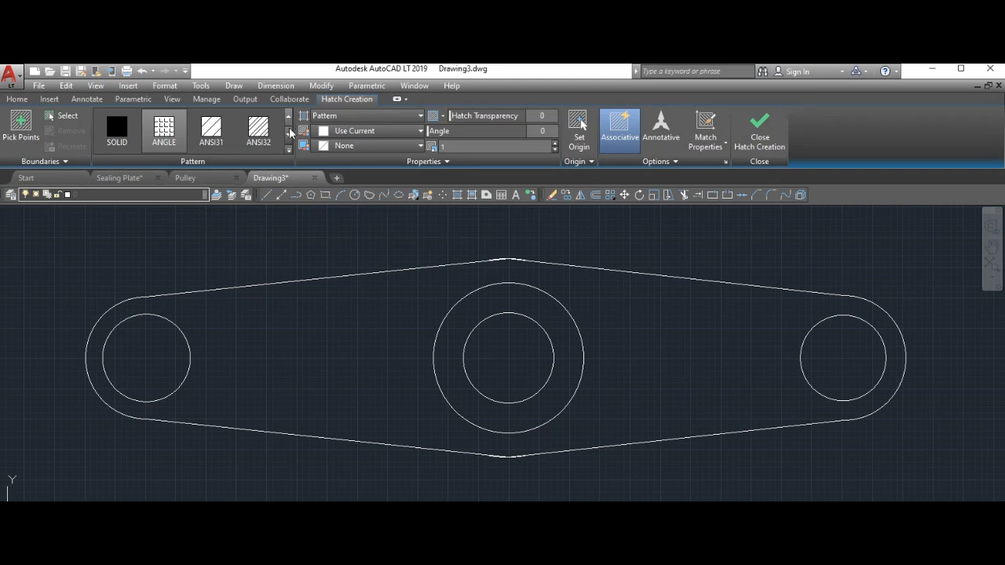
left_click(289, 135)
left_click(289, 135)
left_click(290, 135)
left_click(289, 135)
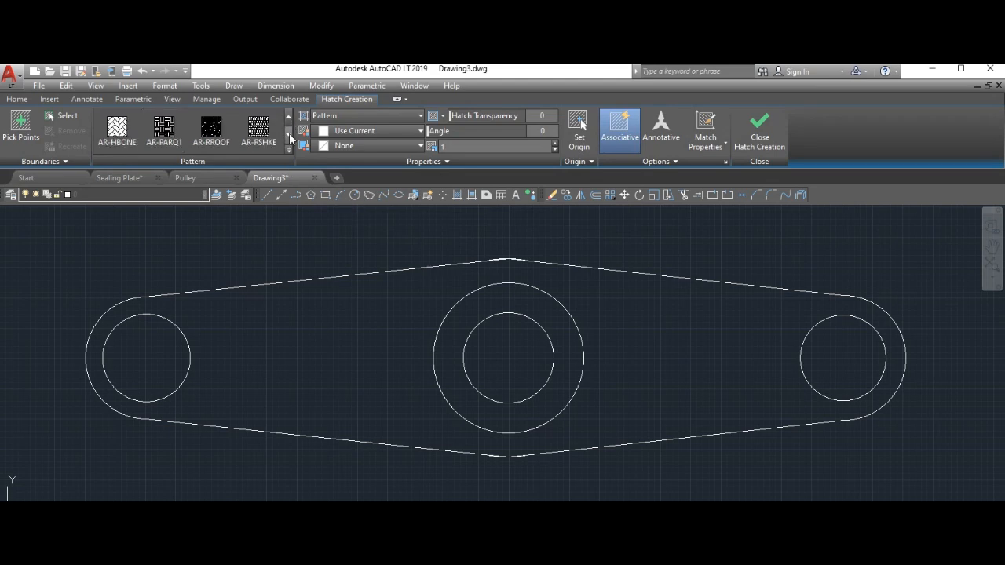
left_click(131, 139)
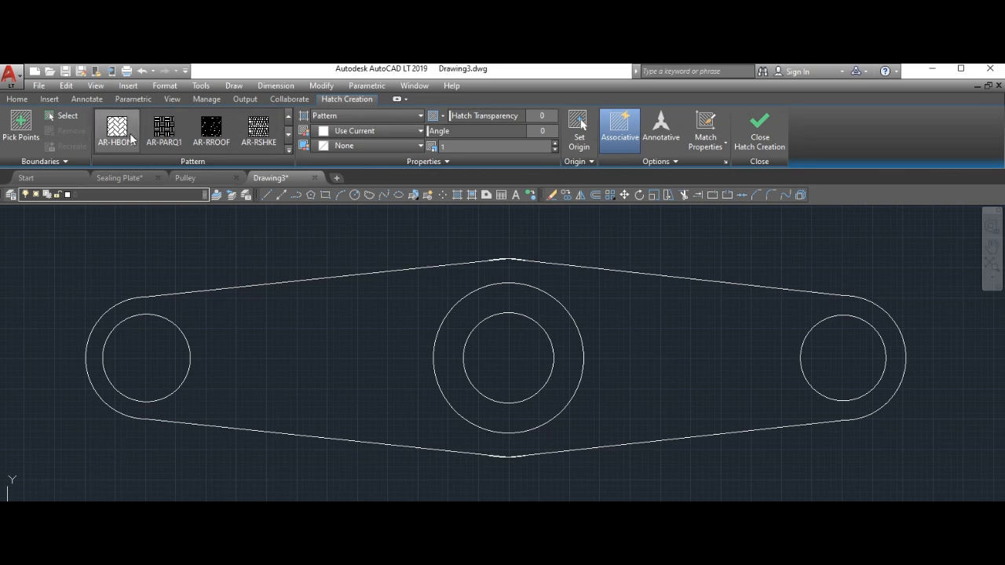
left_click(420, 134)
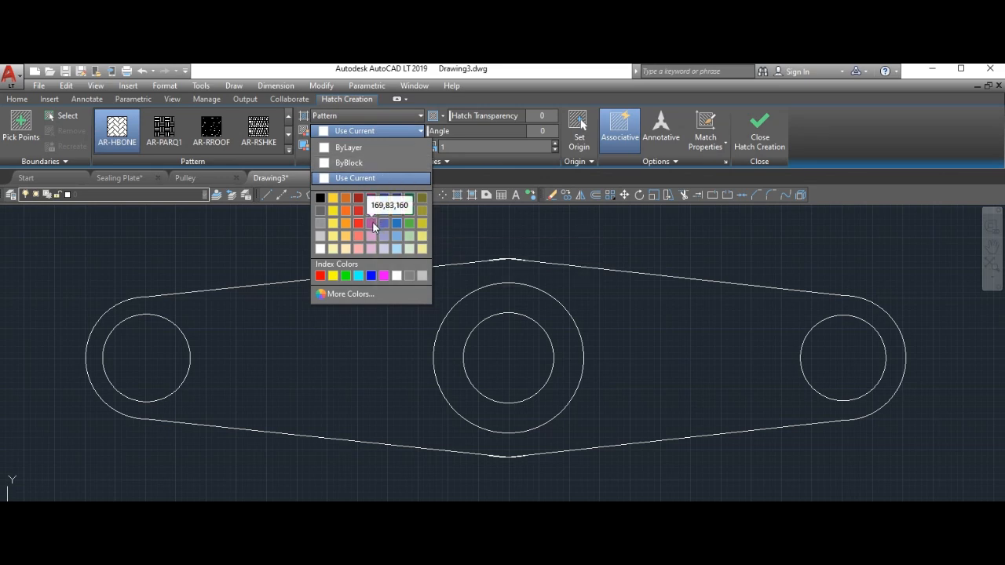
left_click(372, 210)
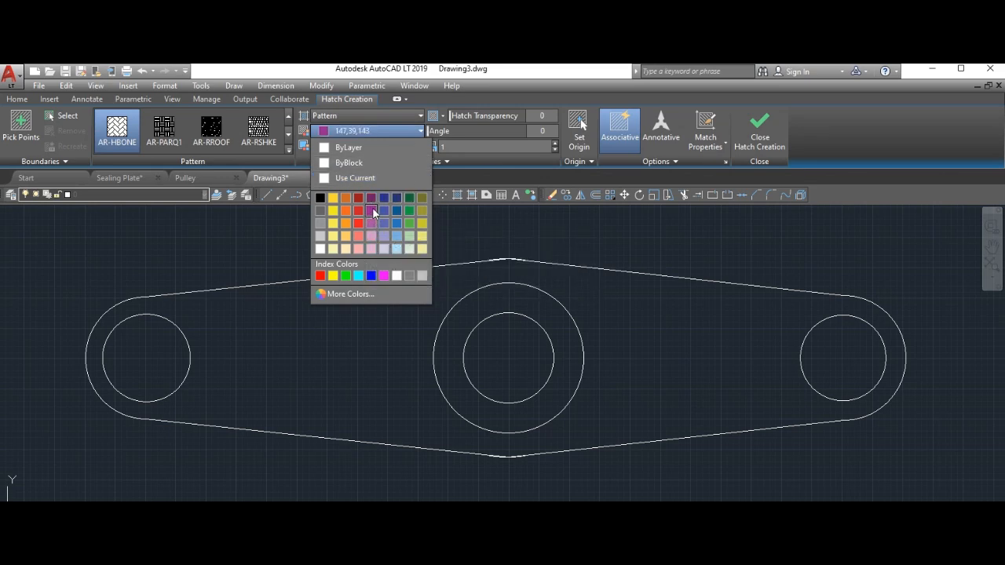
left_click(511, 339)
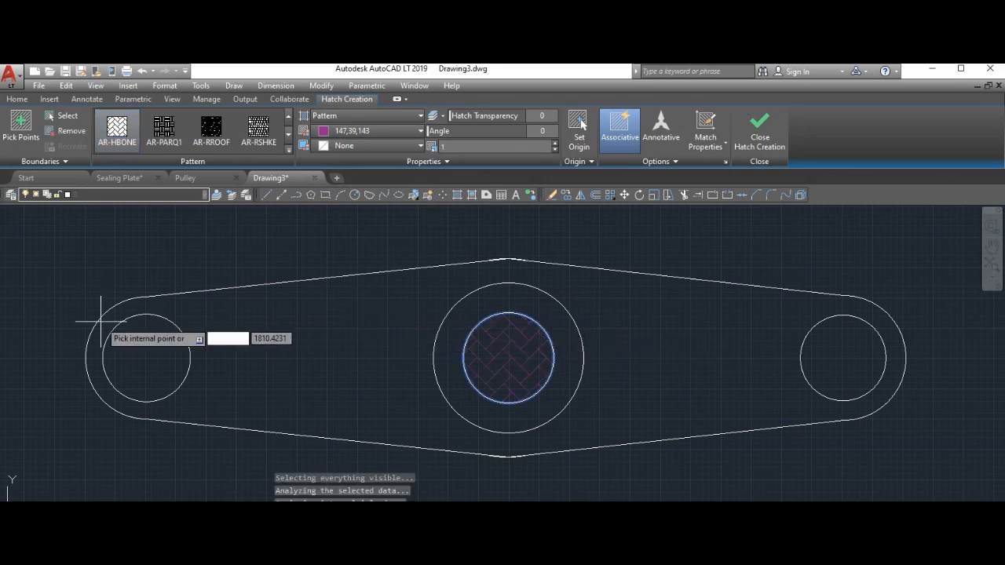
left_click(149, 344)
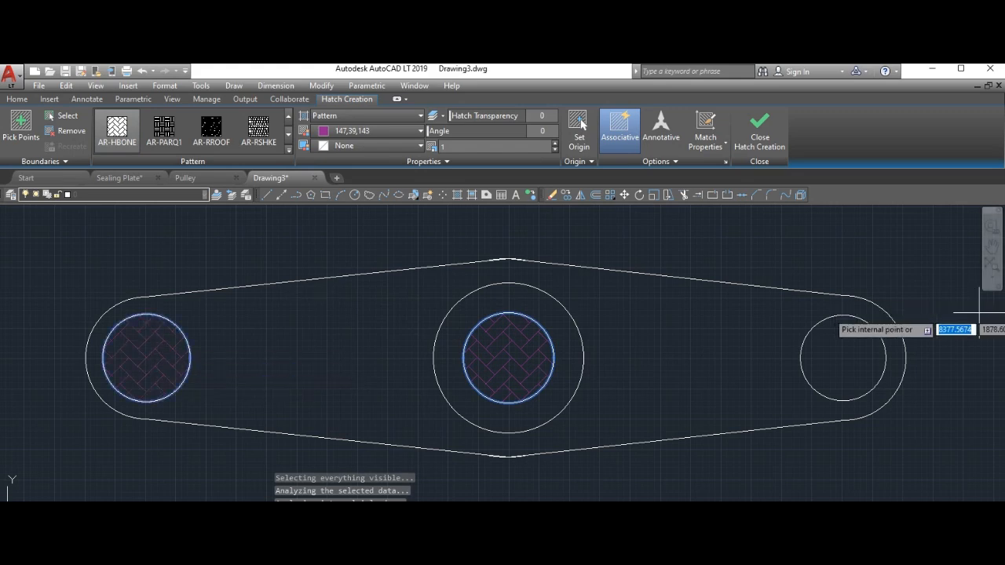
left_click(837, 347)
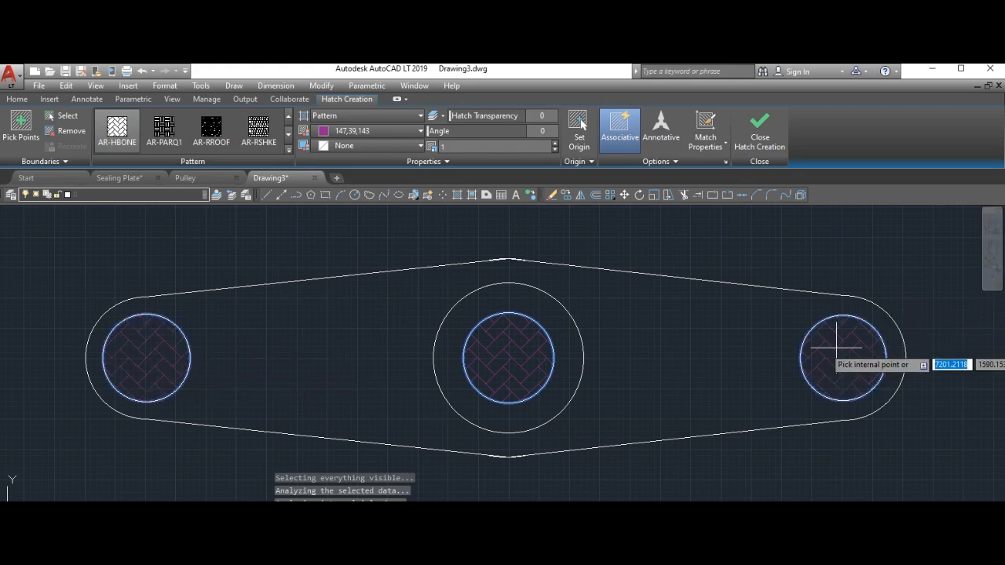
key("Return")
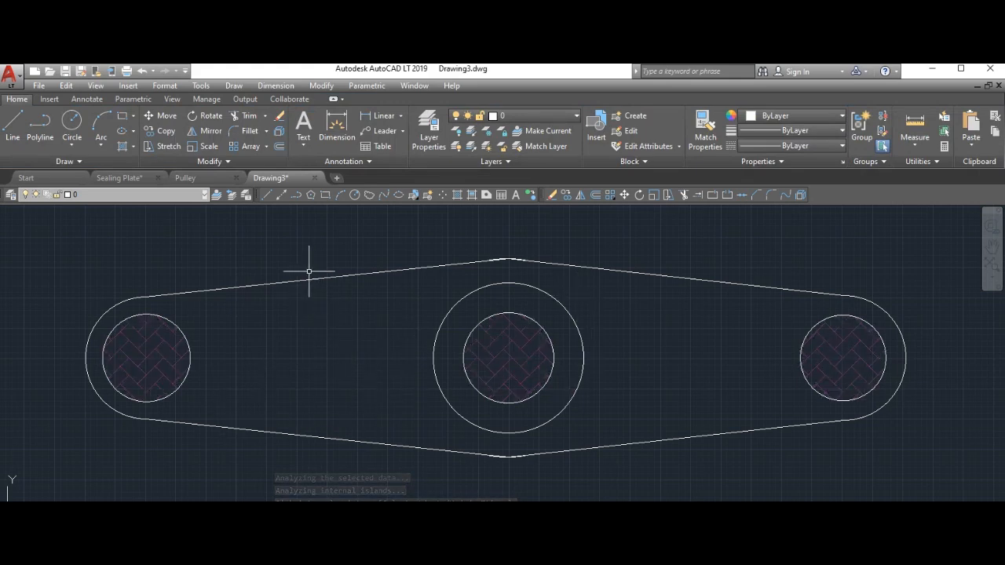
Hatch the ring between the two central circles with the ANGLE pattern in red 237,31,36
left_click(463, 197)
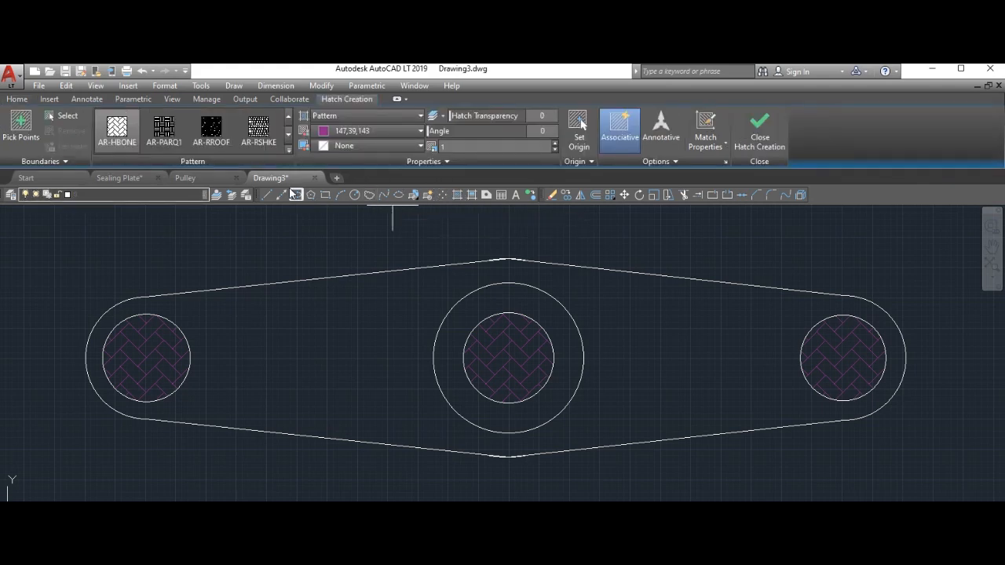
left_click(289, 114)
left_click(290, 114)
left_click(289, 114)
left_click(290, 114)
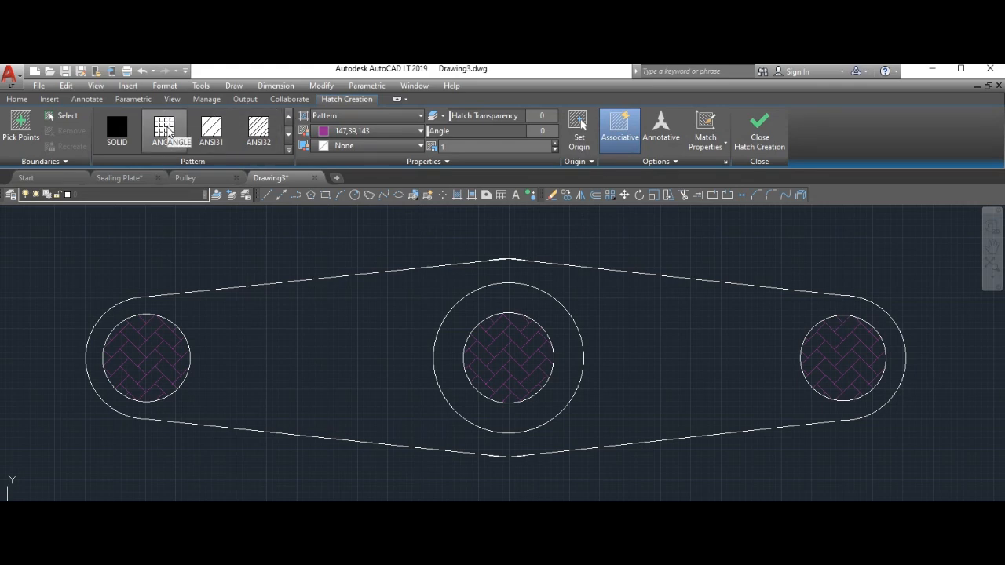
left_click(377, 132)
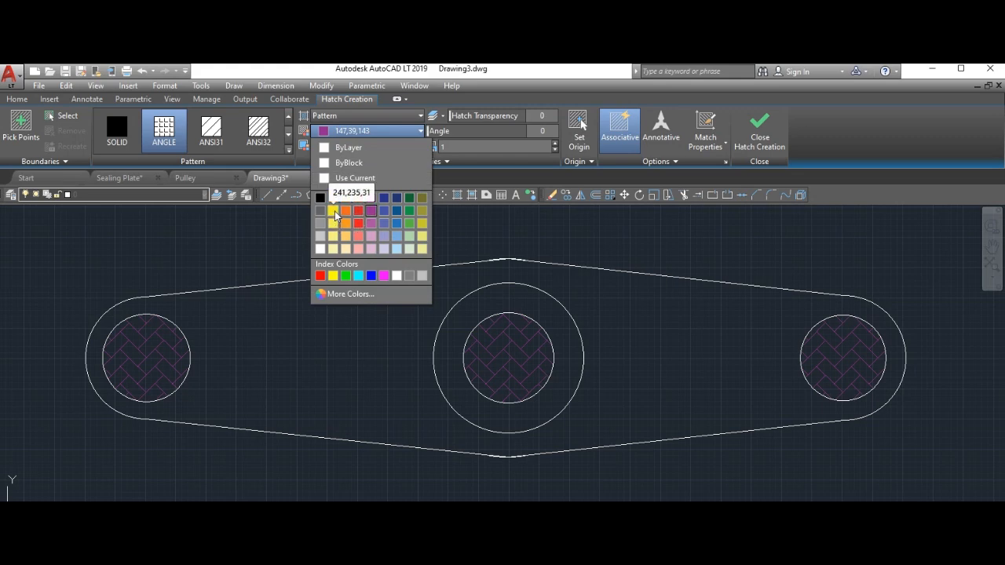
left_click(336, 212)
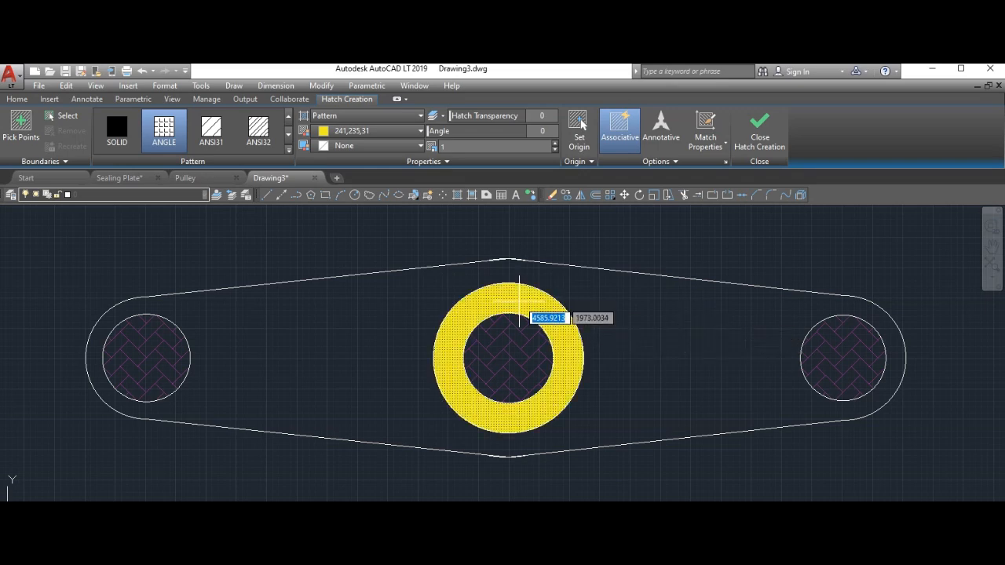
left_click(402, 134)
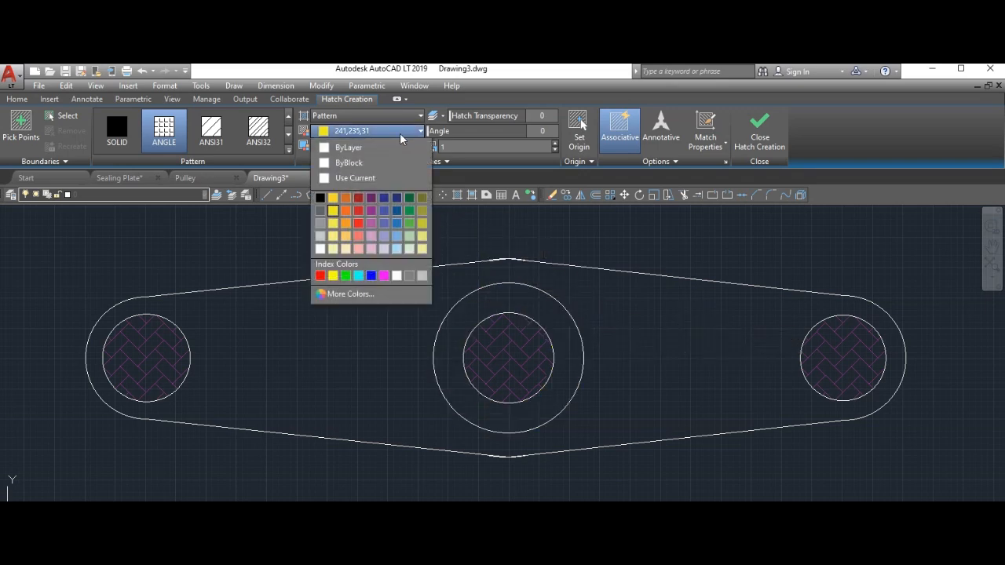
left_click(358, 225)
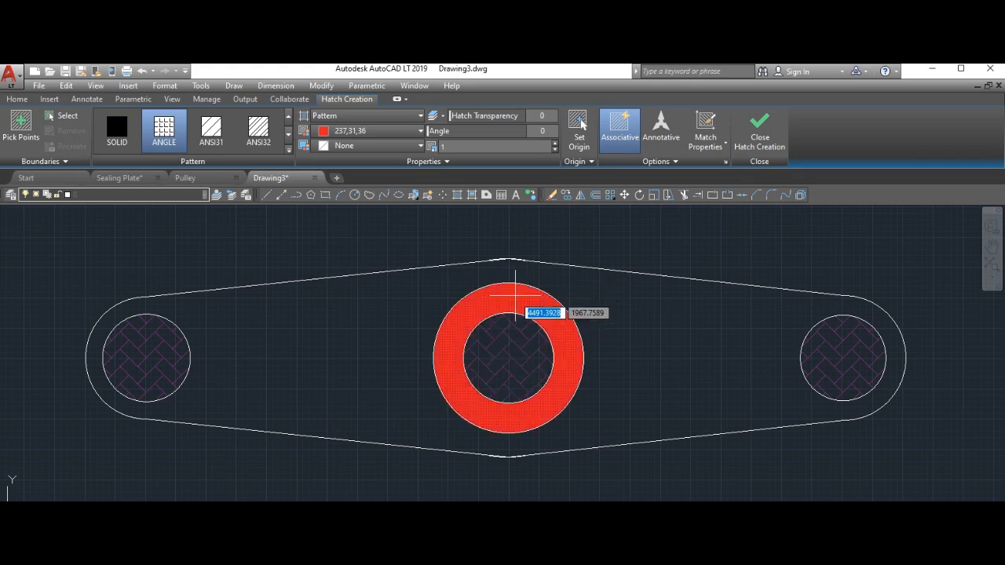
left_click(516, 296)
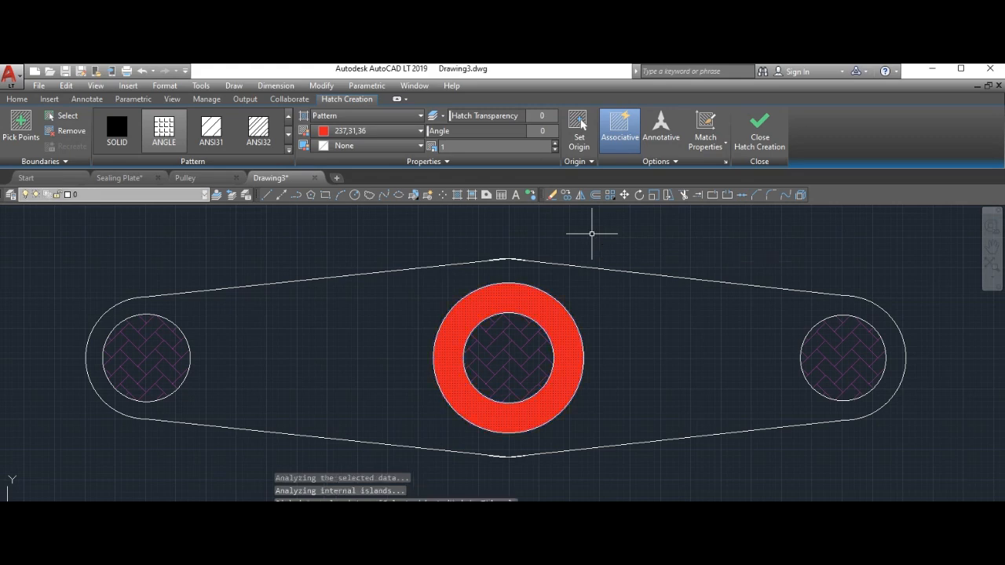
key("Return")
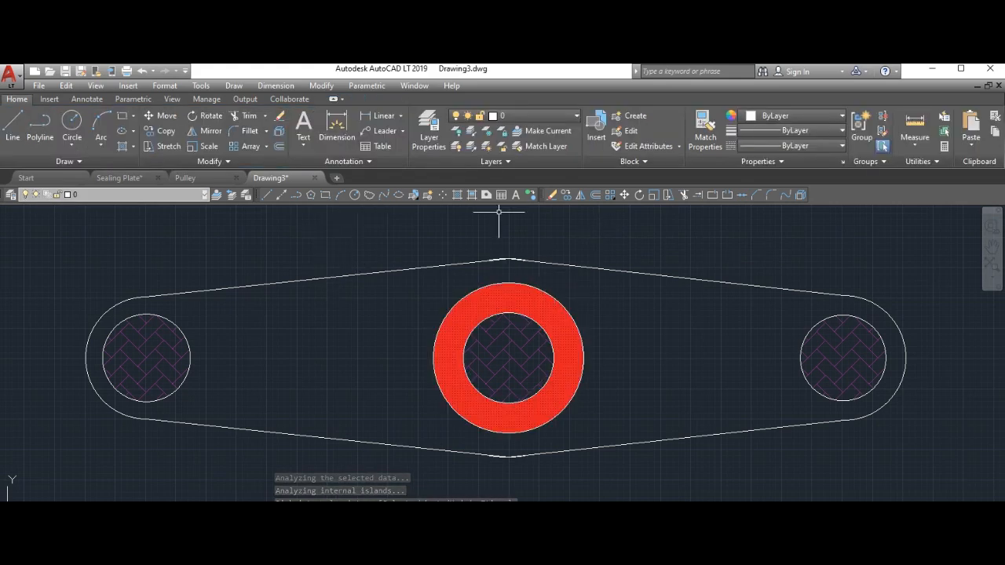
Try to hatch the plate body around the circles with the AR-RSHKE pattern in green
left_click(457, 195)
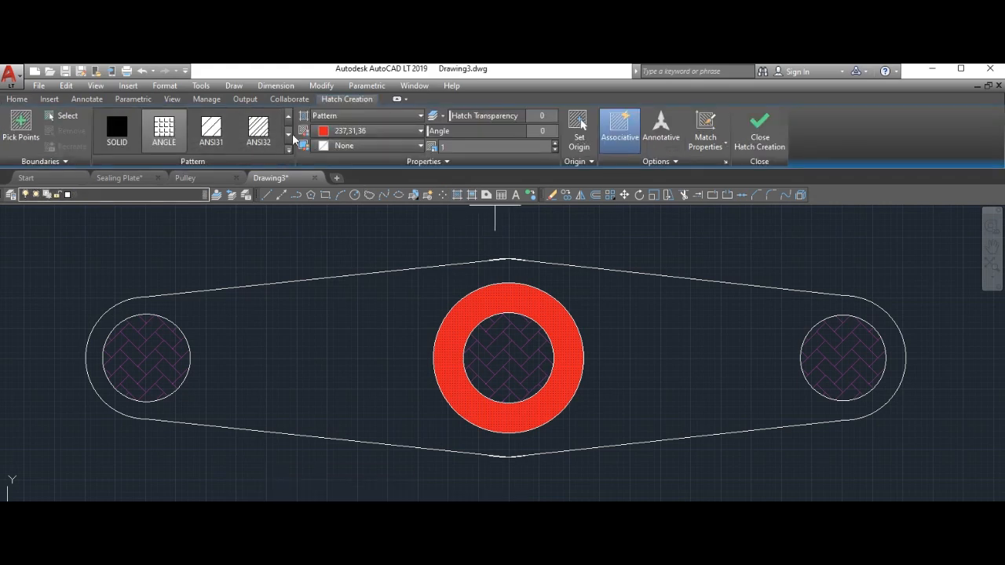
left_click(289, 136)
left_click(289, 136)
left_click(289, 136)
left_click(289, 136)
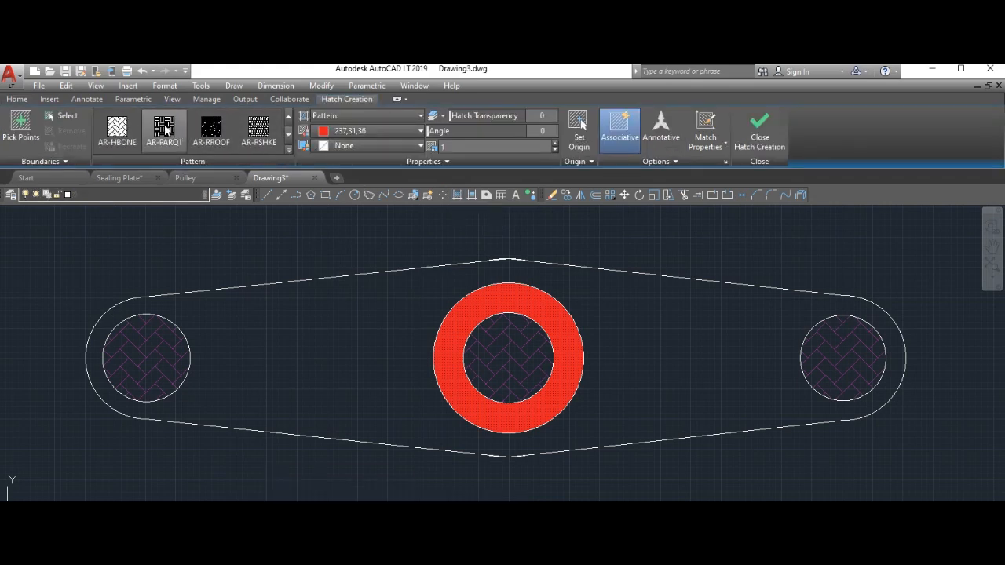
left_click(260, 134)
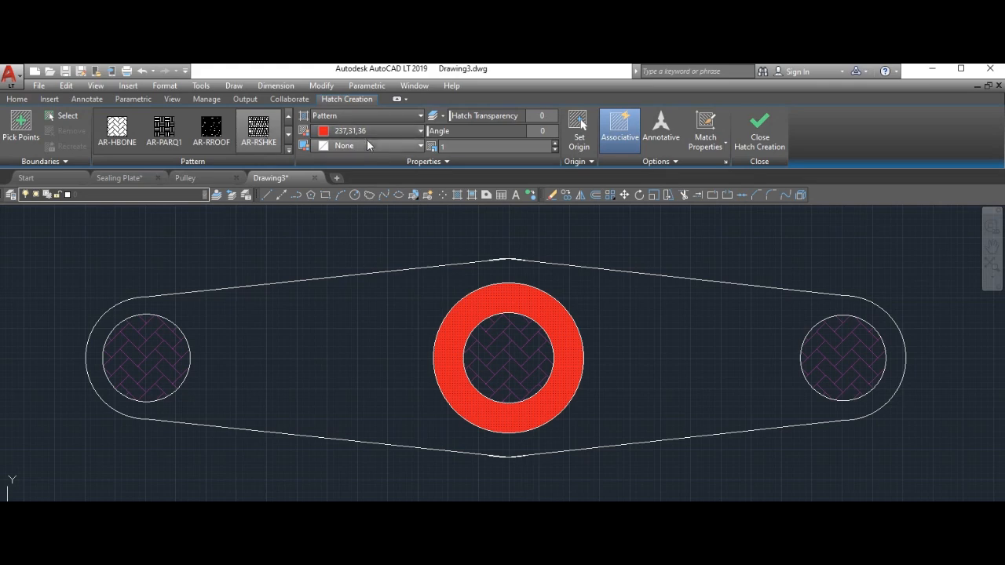
left_click(397, 131)
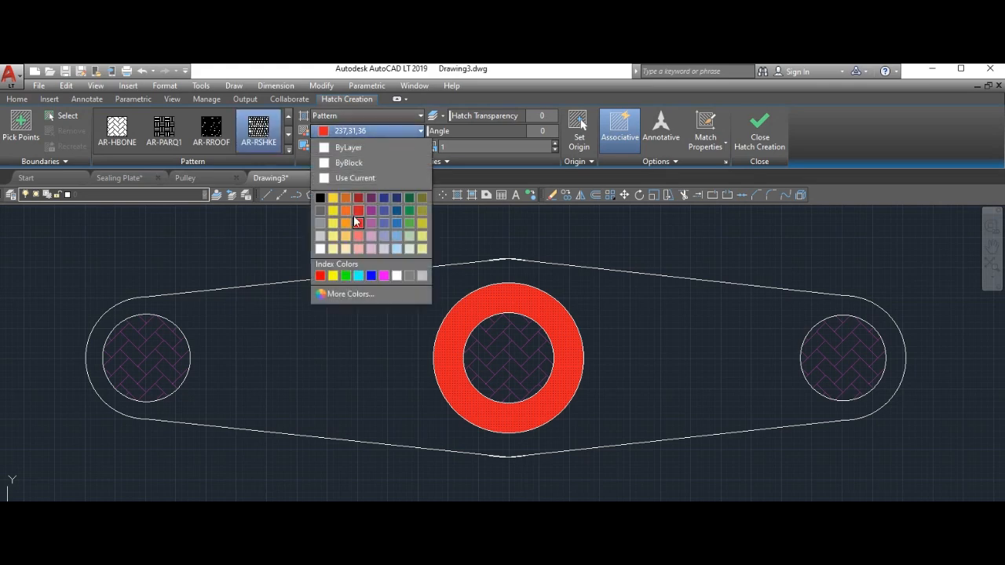
left_click(346, 275)
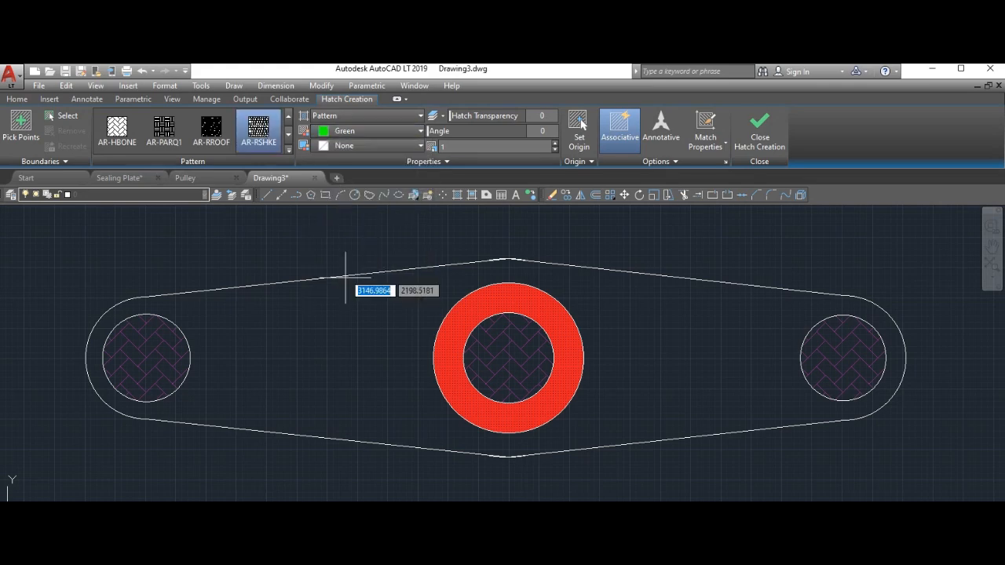
left_click(229, 386)
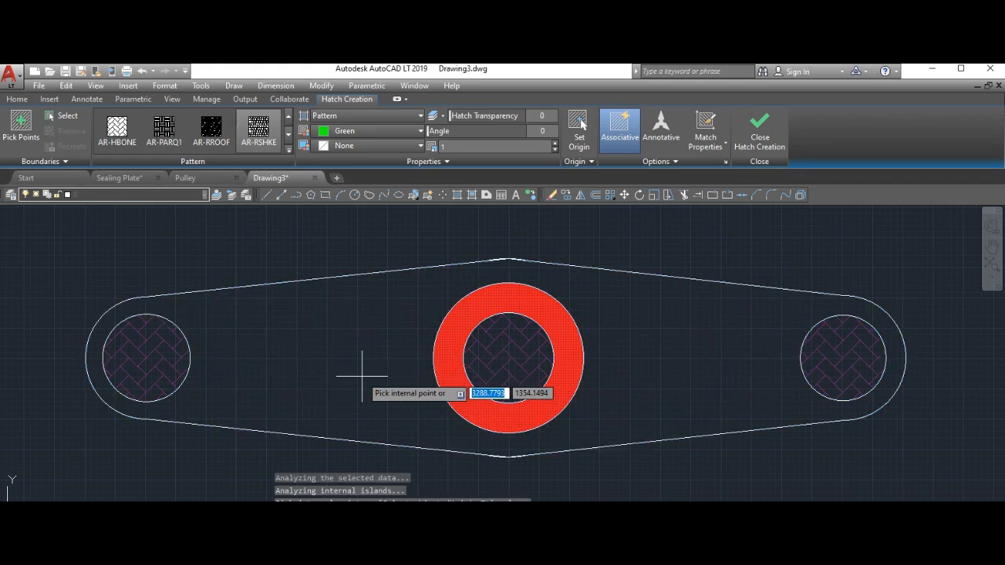
Hatch the plate body around the circles with the ESCHER pattern in blue 39,118,187
left_click(288, 136)
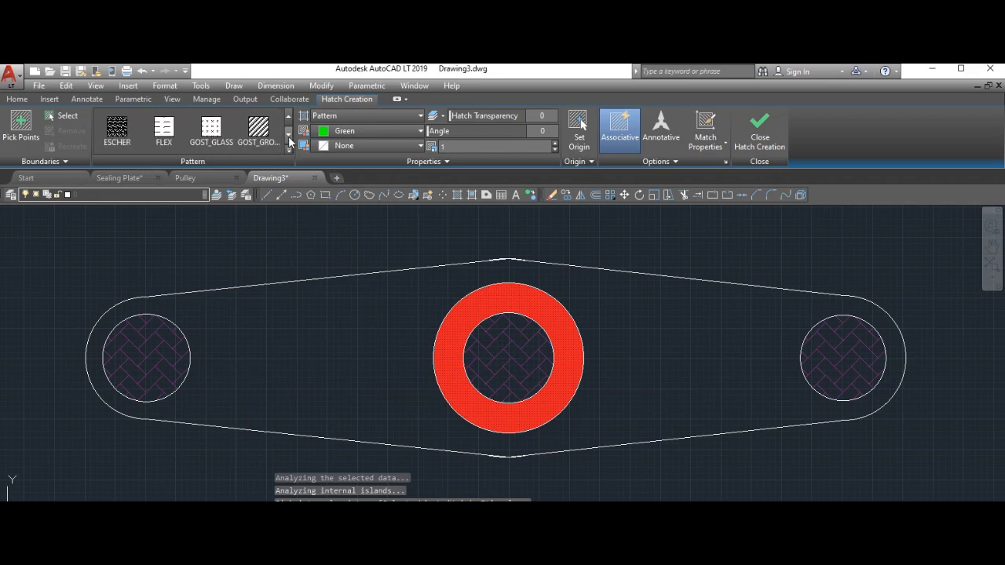
left_click(122, 137)
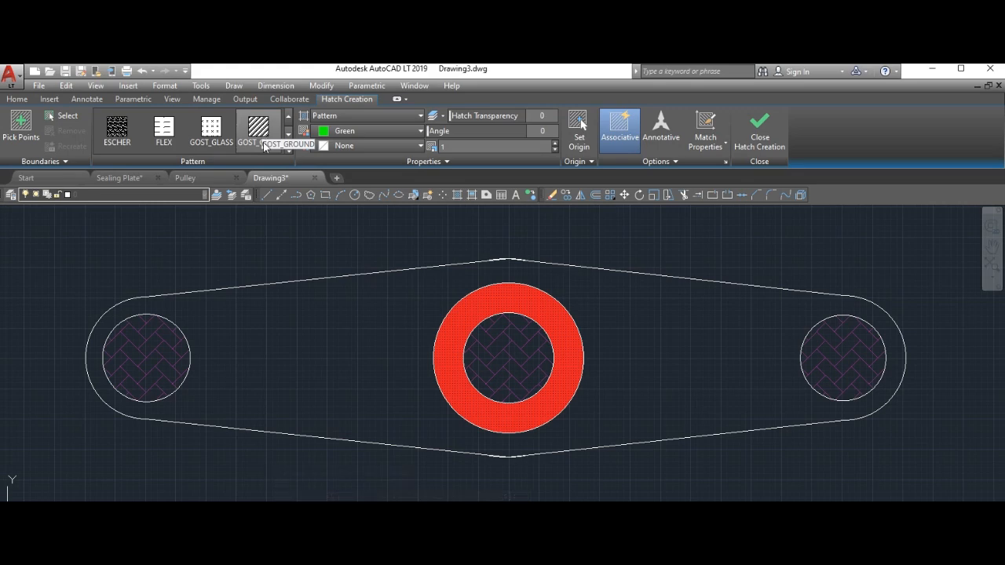
left_click(117, 132)
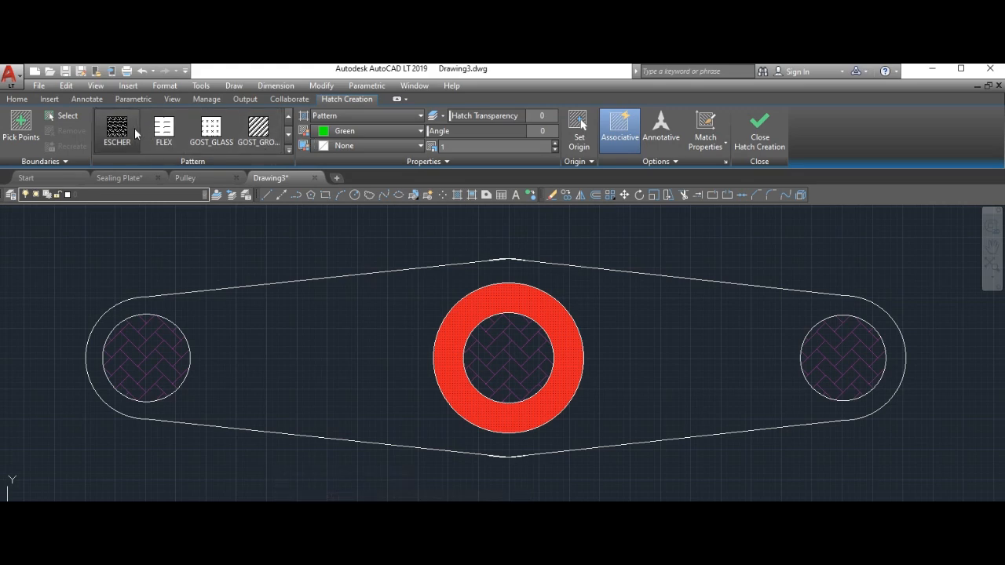
left_click(364, 132)
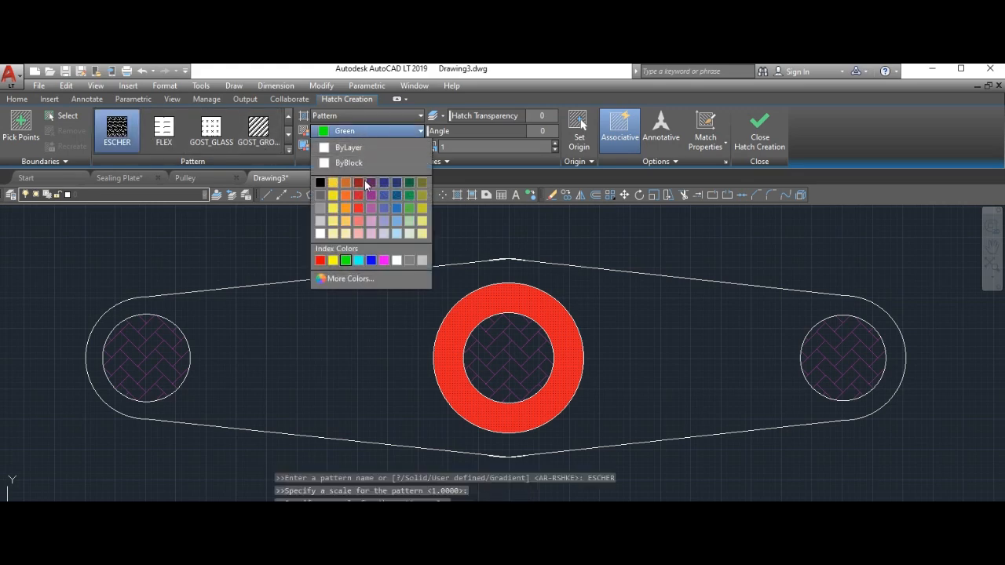
left_click(398, 208)
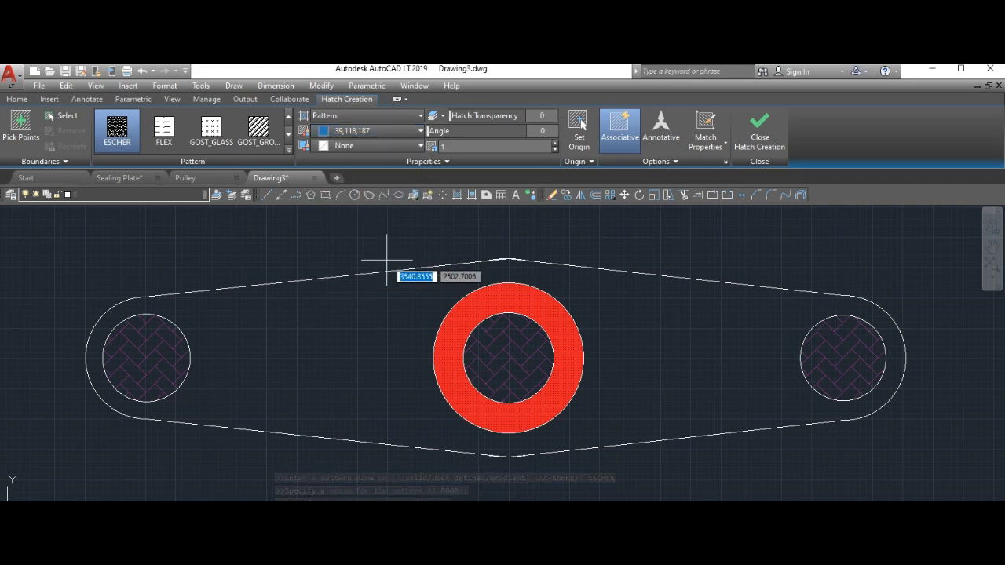
left_click(333, 322)
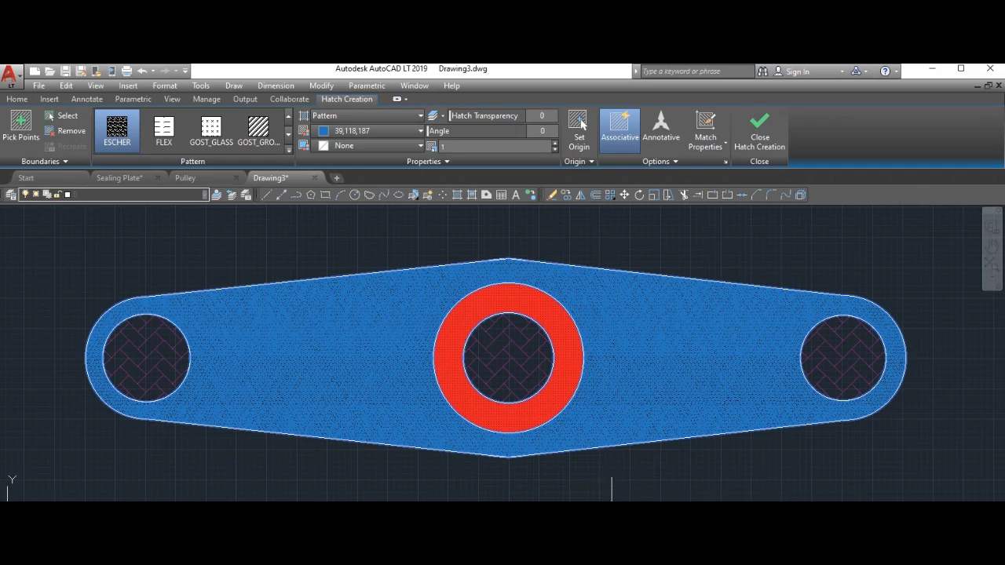
Look at the hatched plate in Sealing Plate.dwg for comparison and return to Drawing3.dwg
mouse_move(676, 550)
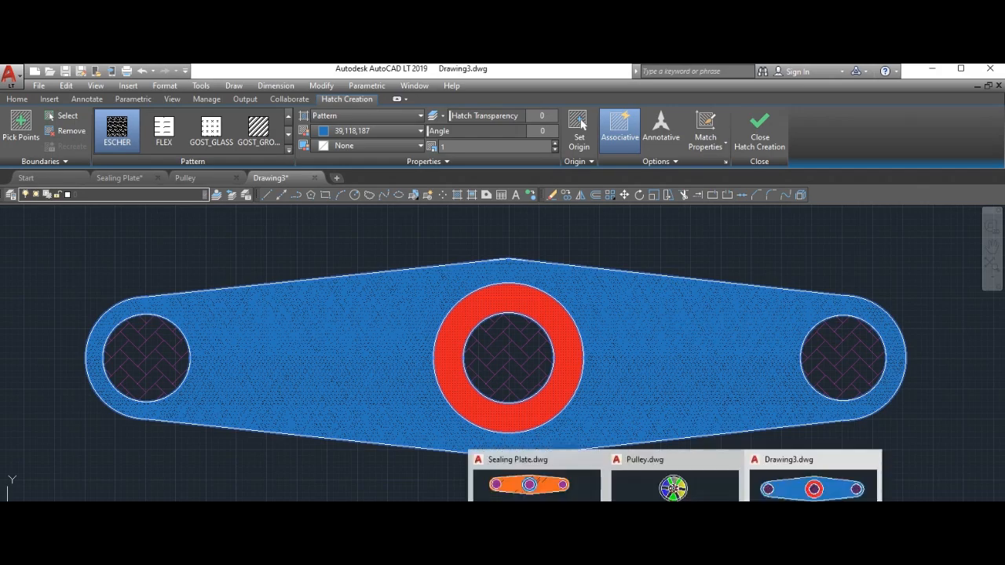
left_click(587, 495)
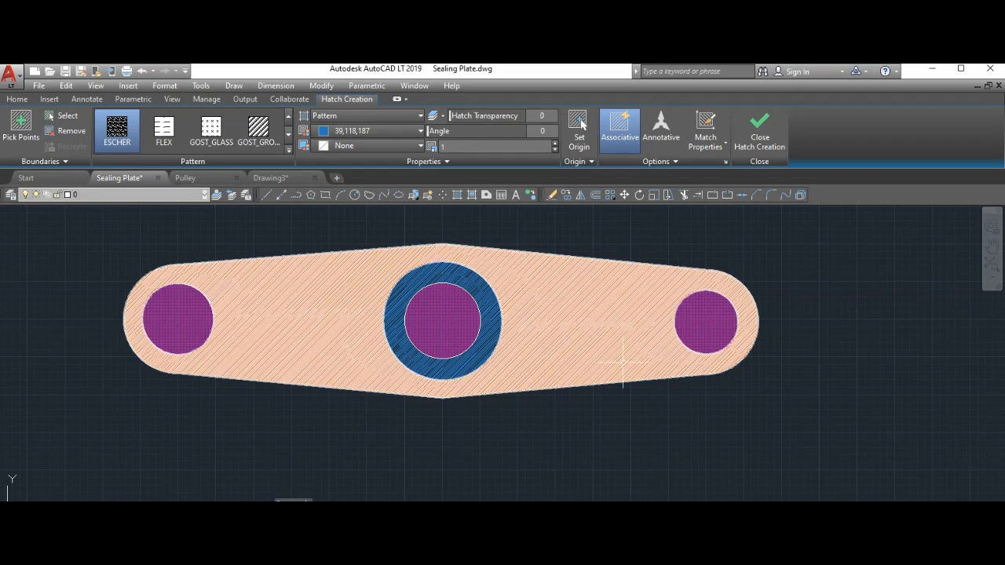
key("Return")
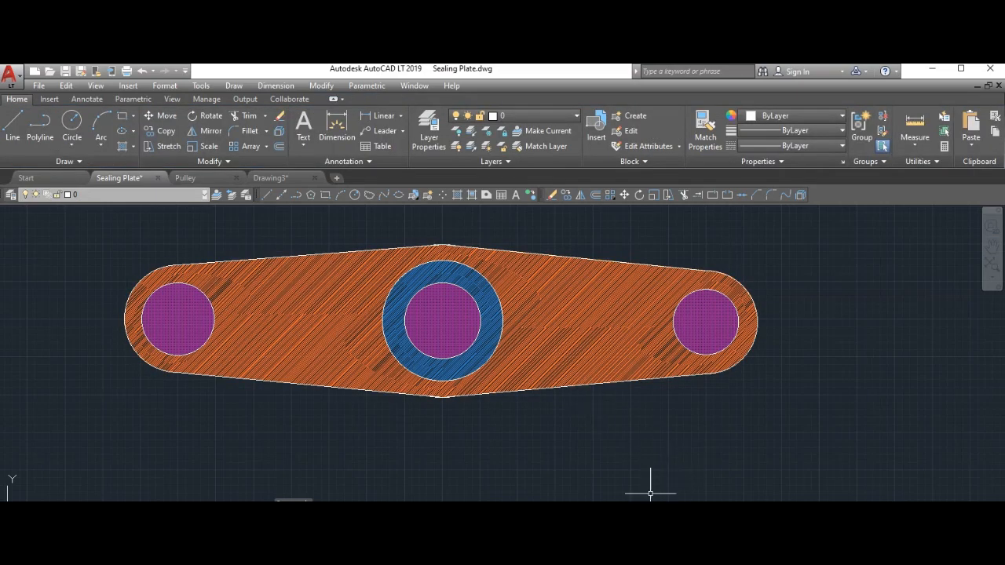
mouse_move(677, 549)
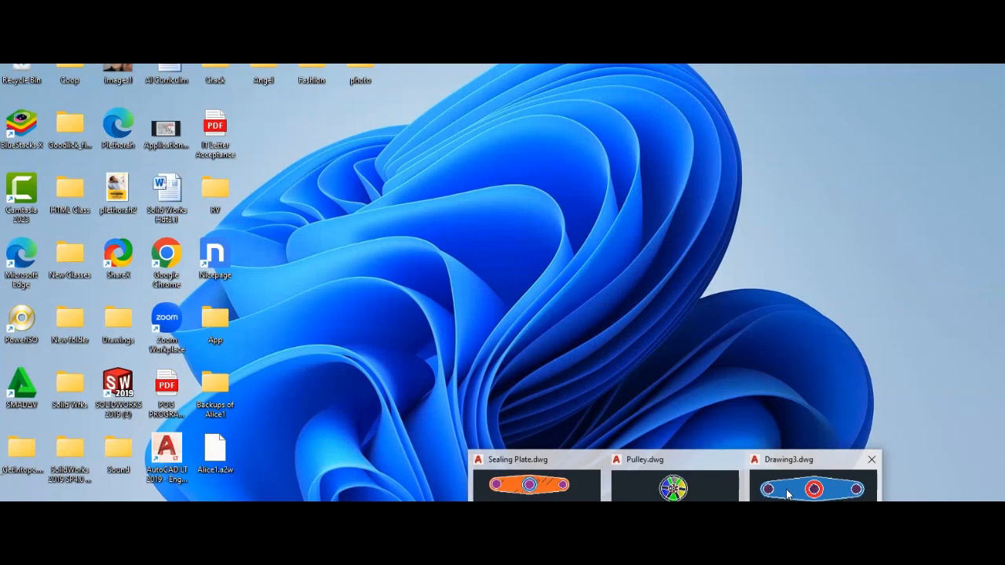
left_click(787, 491)
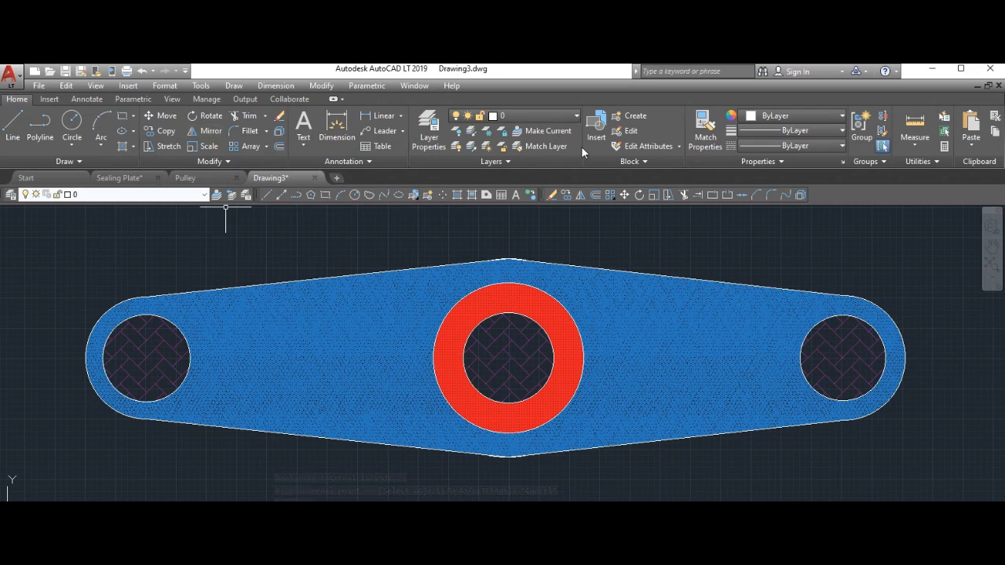
Save the drawing in the Documents folder as Sealing Plate 2
key("ctrl+s")
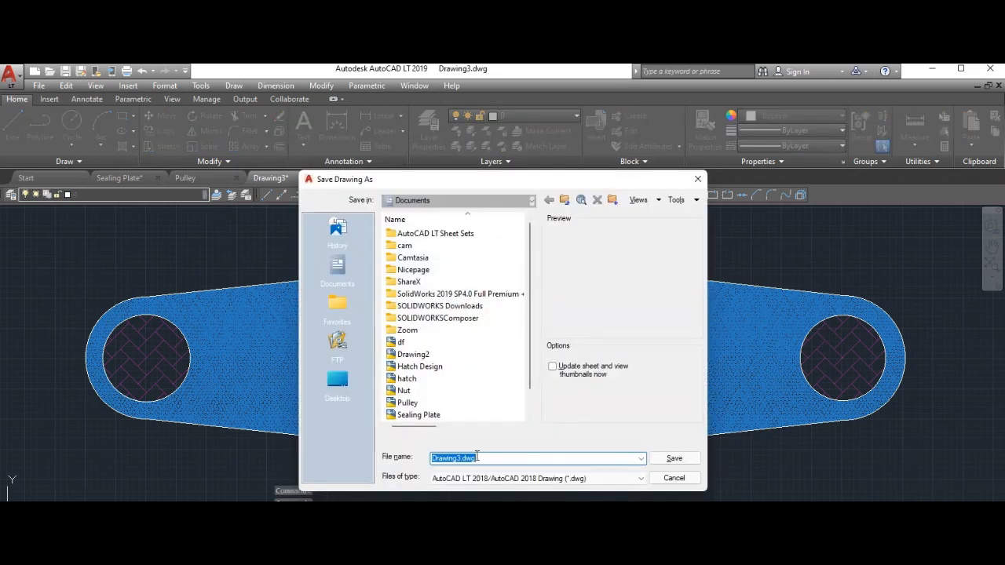
type("Sealing")
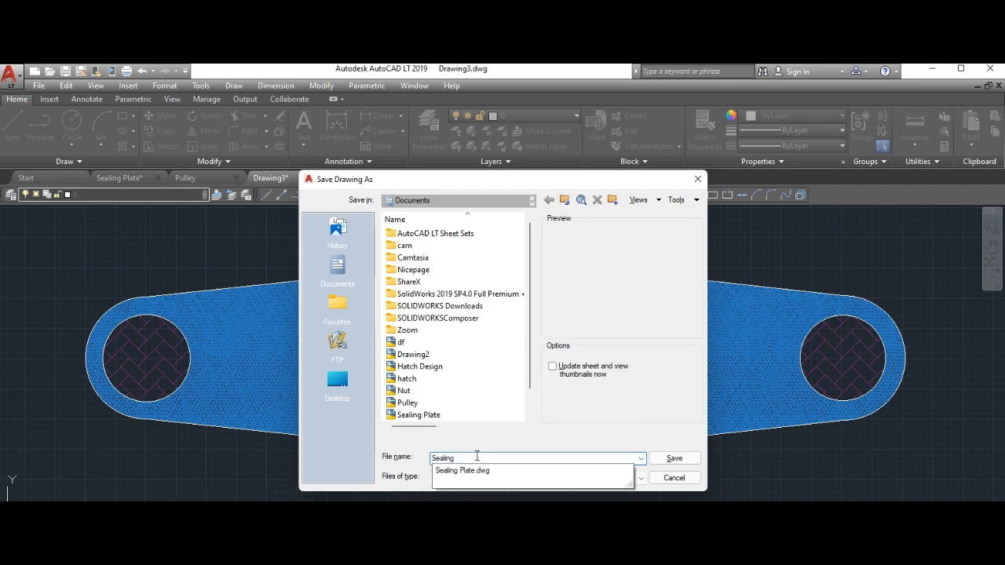
type(" Plate 2")
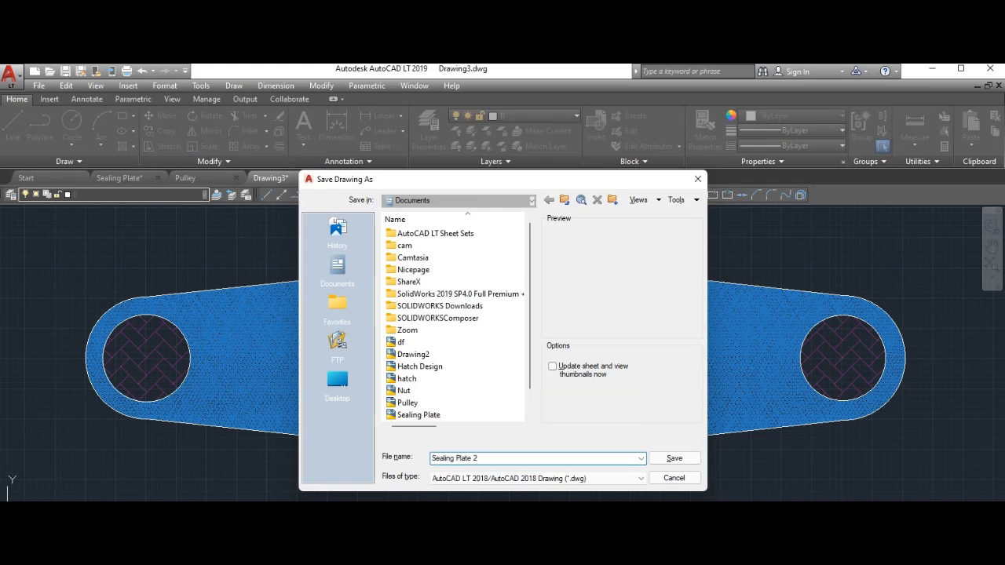
left_click(675, 459)
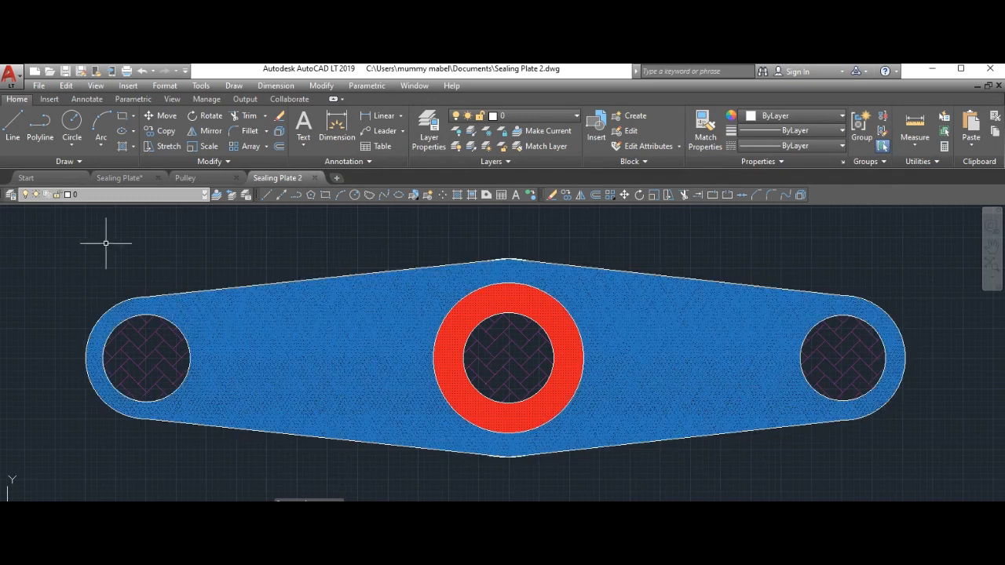
Create a new drawing from the acadltiso template
left_click(40, 86)
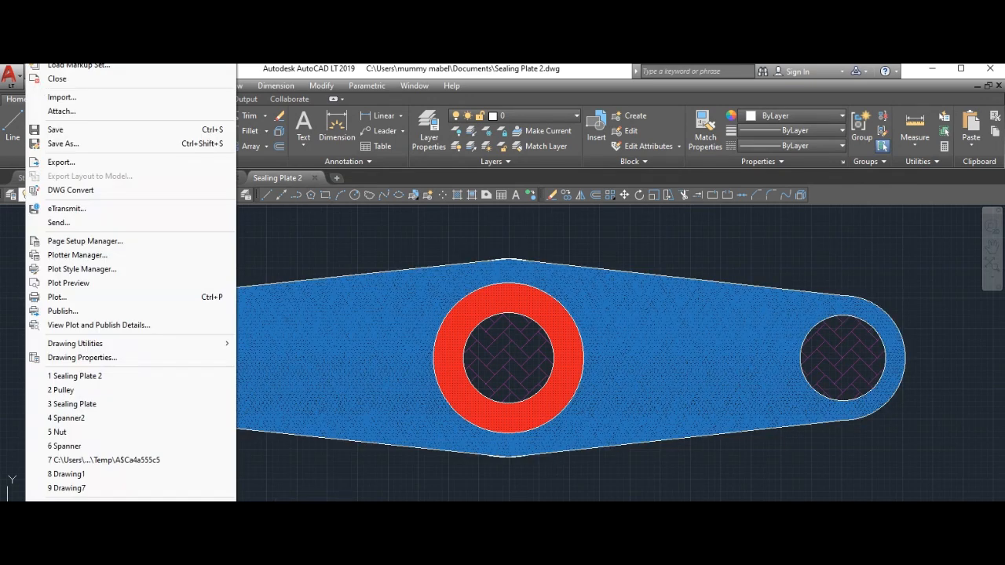
left_click(61, 51)
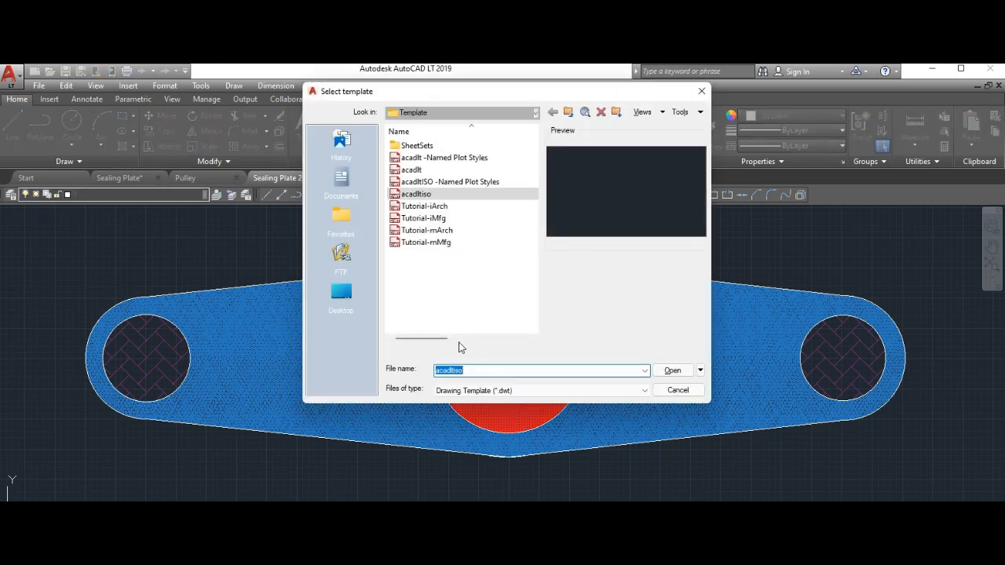
left_click(671, 371)
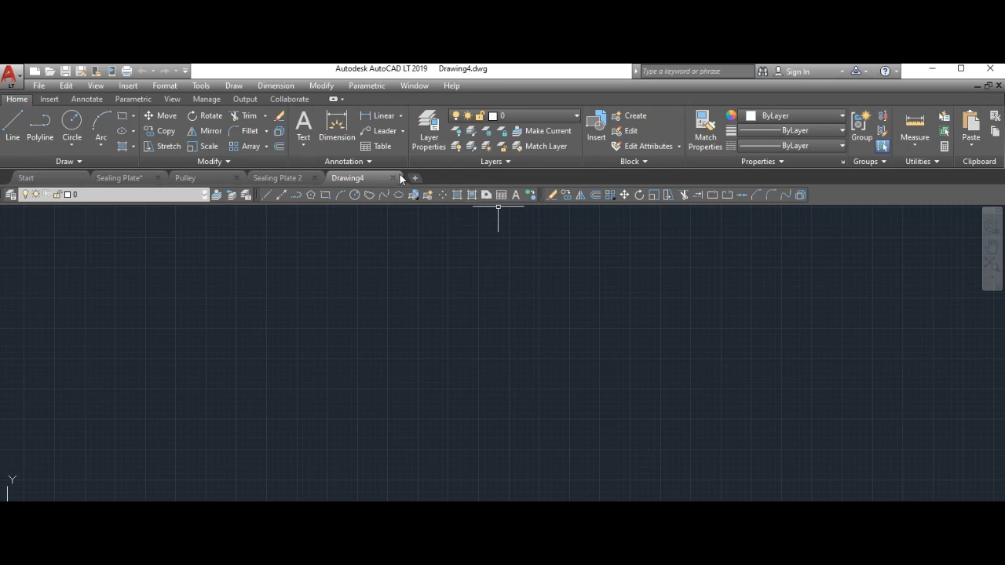
Draw a large circle and a slightly smaller concentric circle with a radius of about 782 inside it
left_click(72, 122)
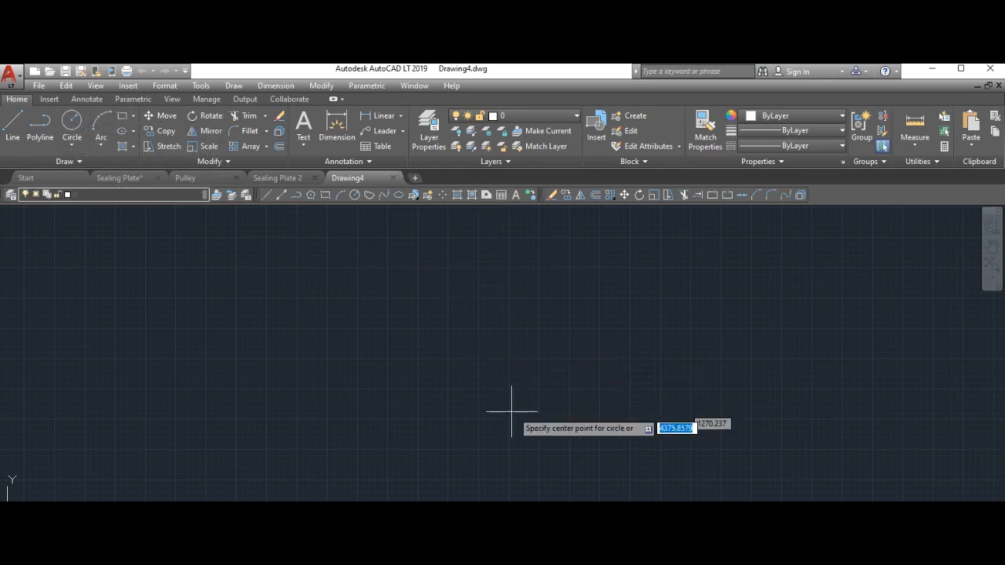
left_click(510, 361)
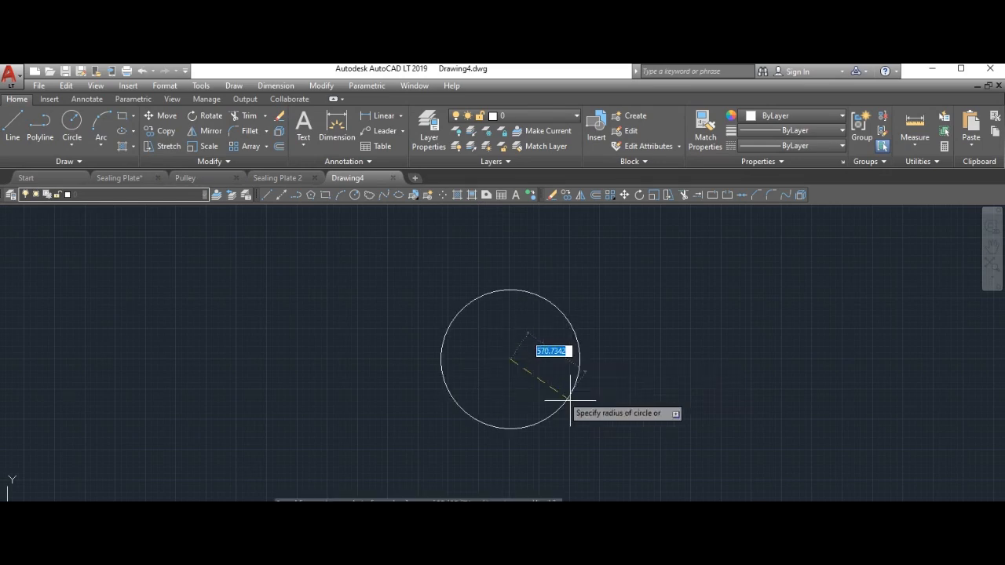
left_click(611, 411)
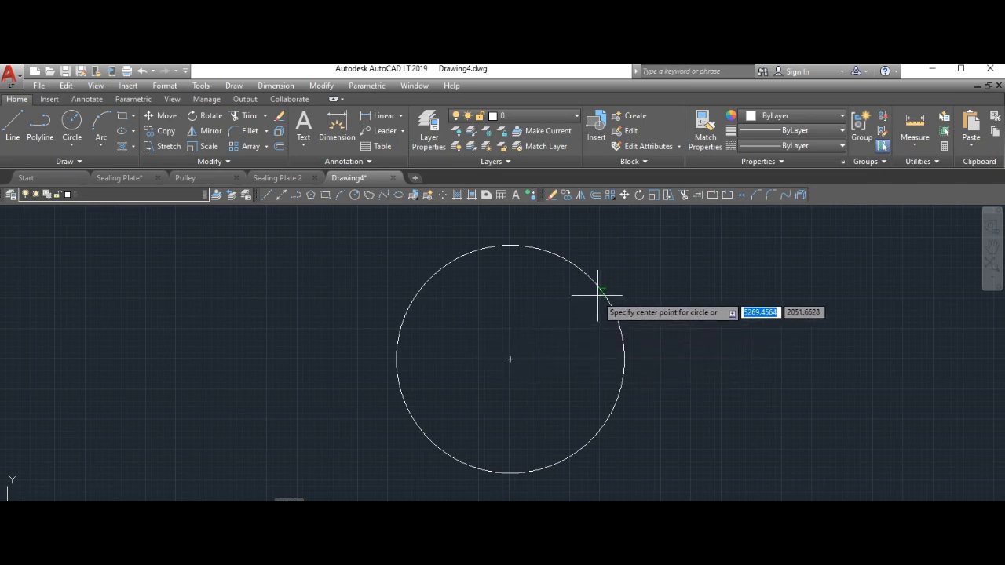
left_click(511, 359)
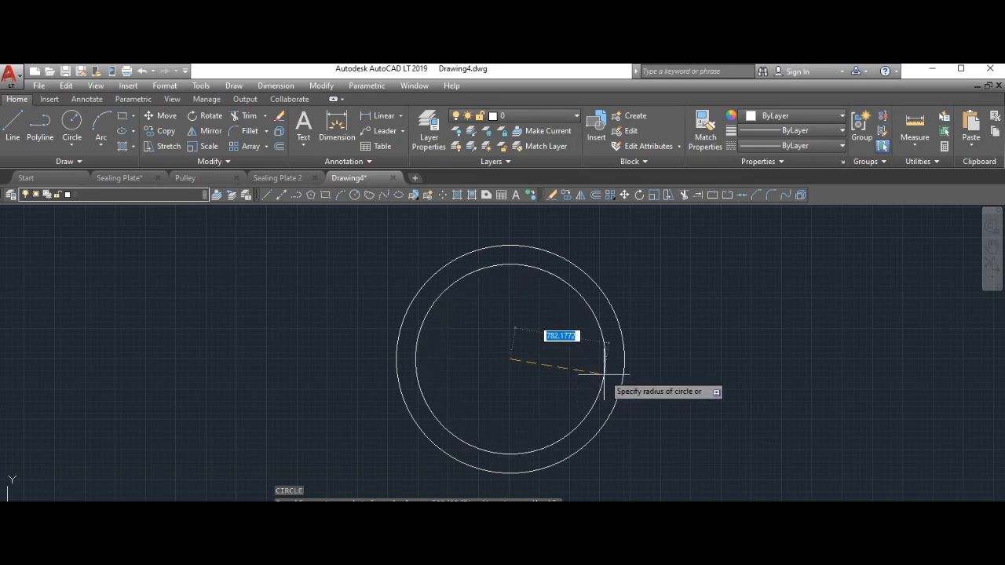
left_click(604, 374)
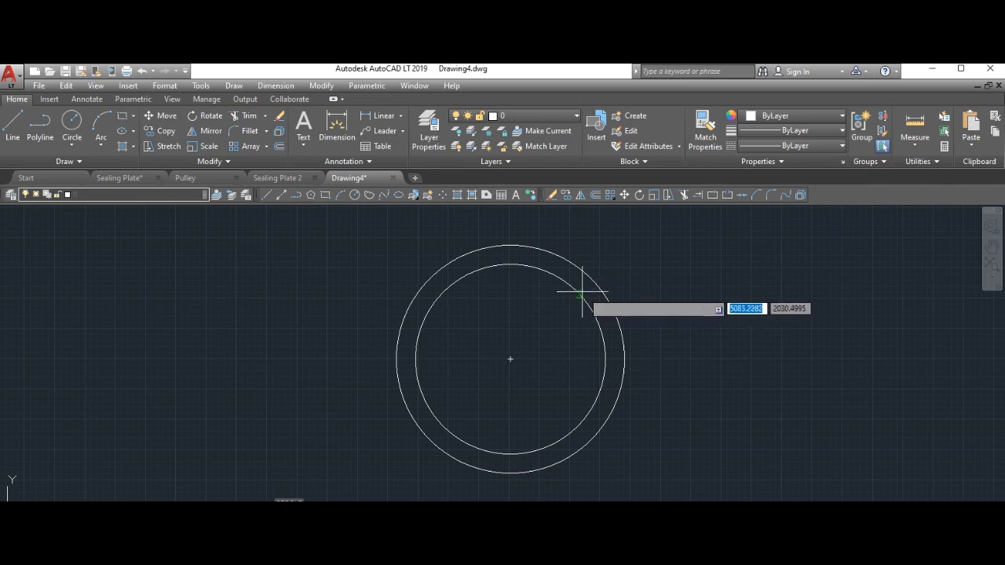
Draw two more circles around the same centre, with radii of about 377 and 130
left_click(511, 359)
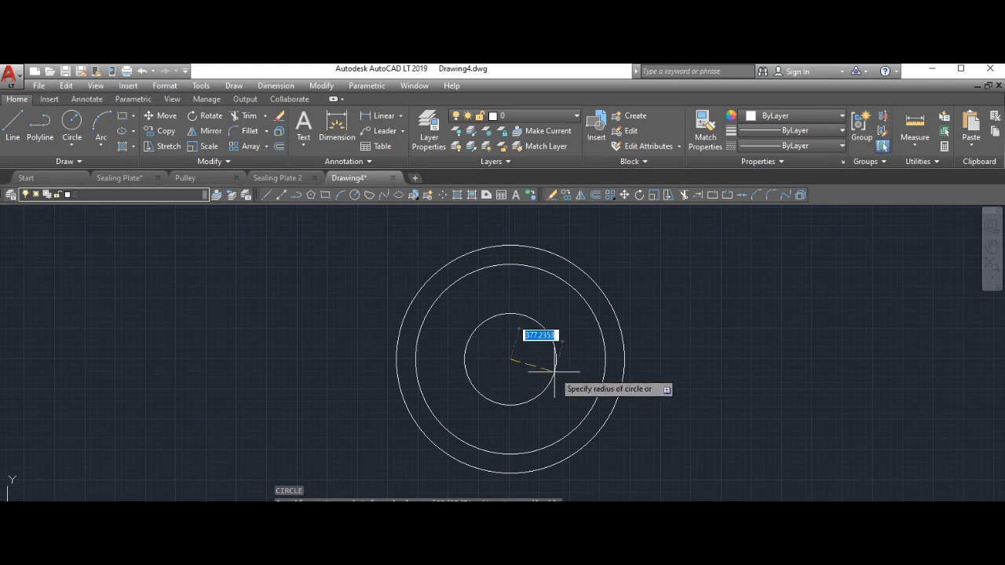
left_click(555, 373)
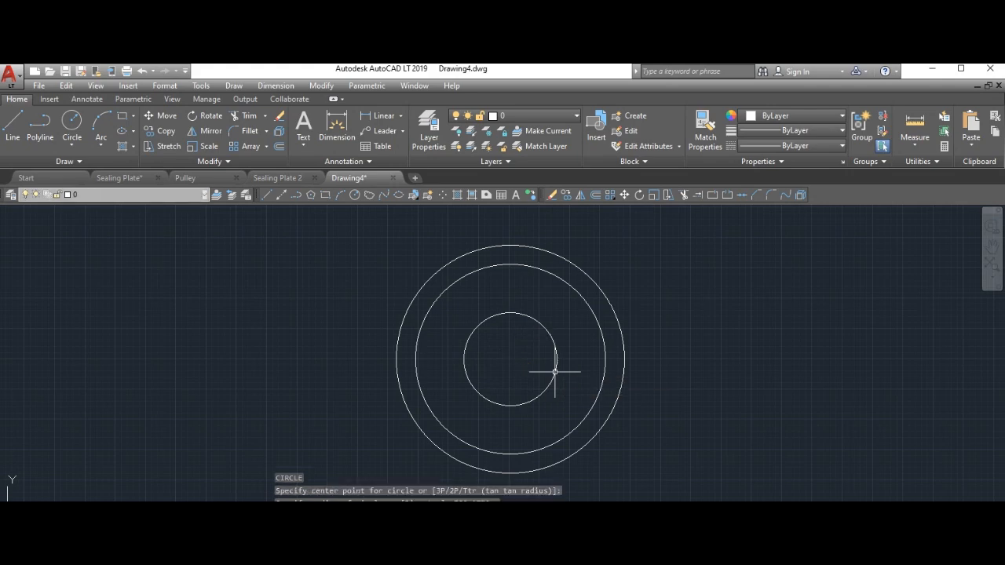
key("space")
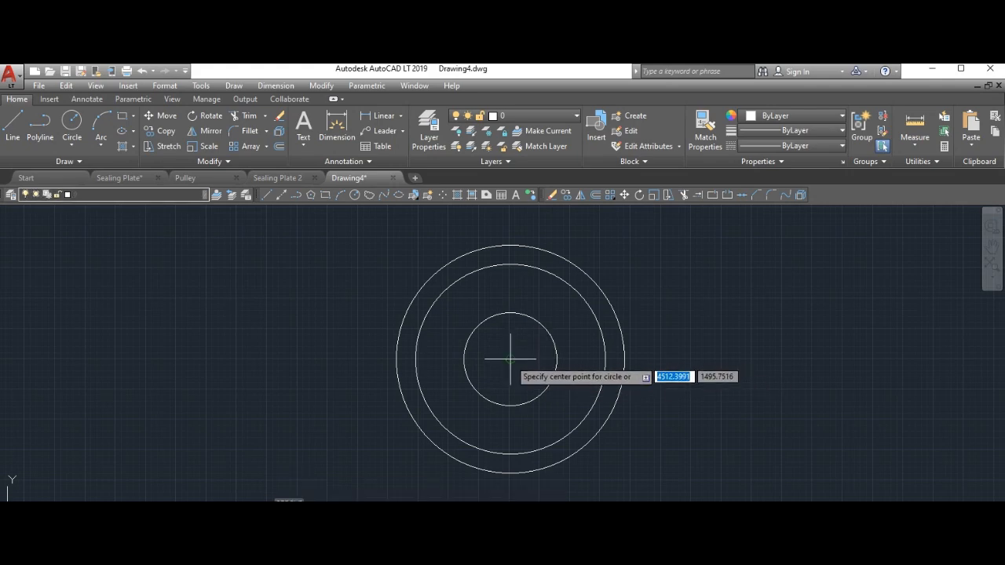
left_click(510, 360)
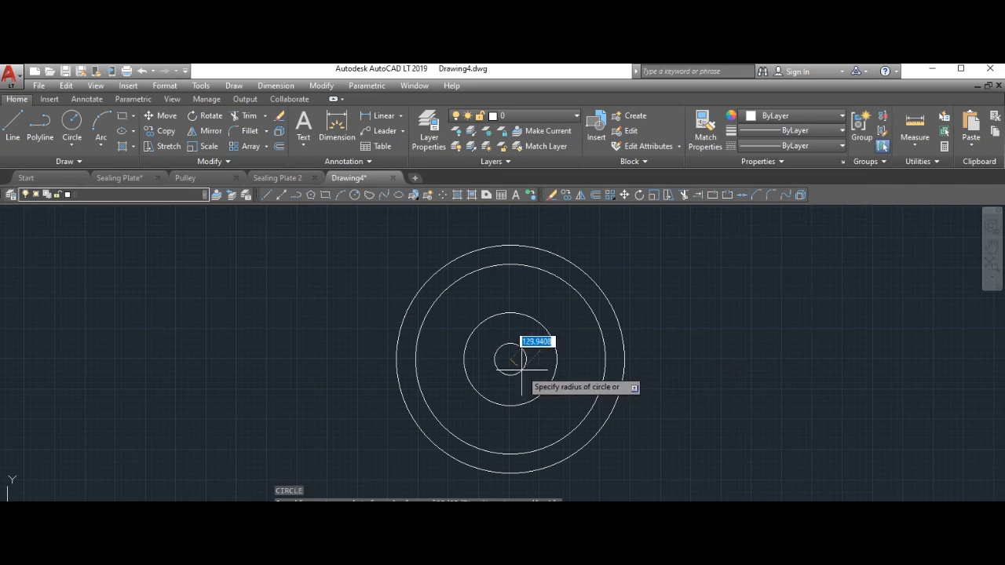
left_click(522, 369)
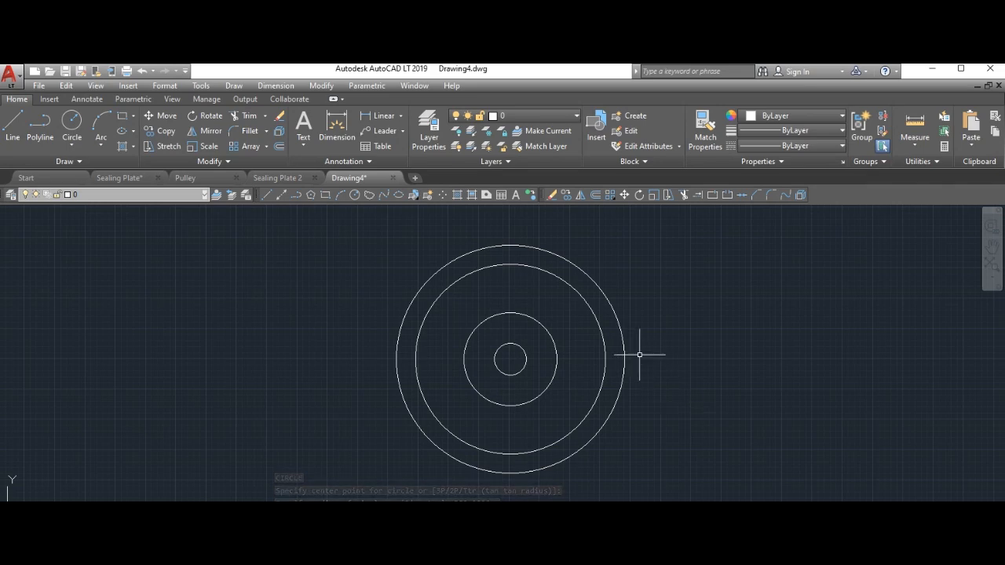
Draw a small circle with a radius of about 63 between the central hole and the surrounding hub circle, below the centre
key("space")
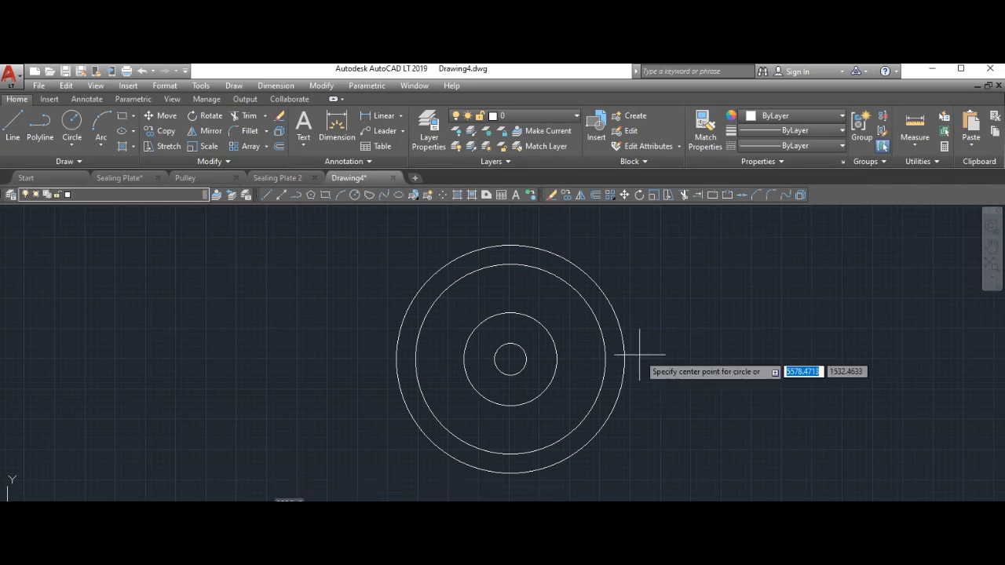
left_click(488, 382)
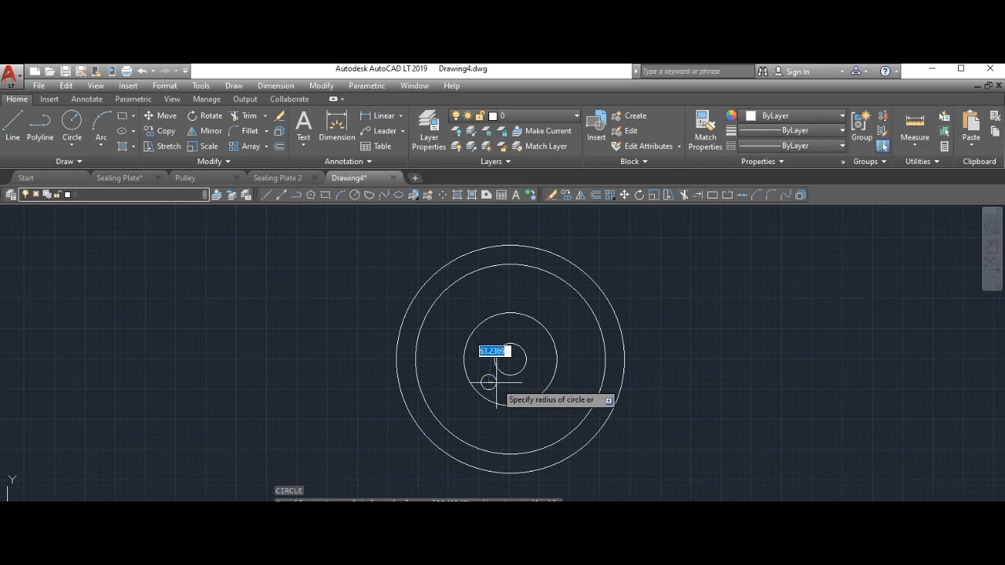
left_click(495, 383)
key("Return")
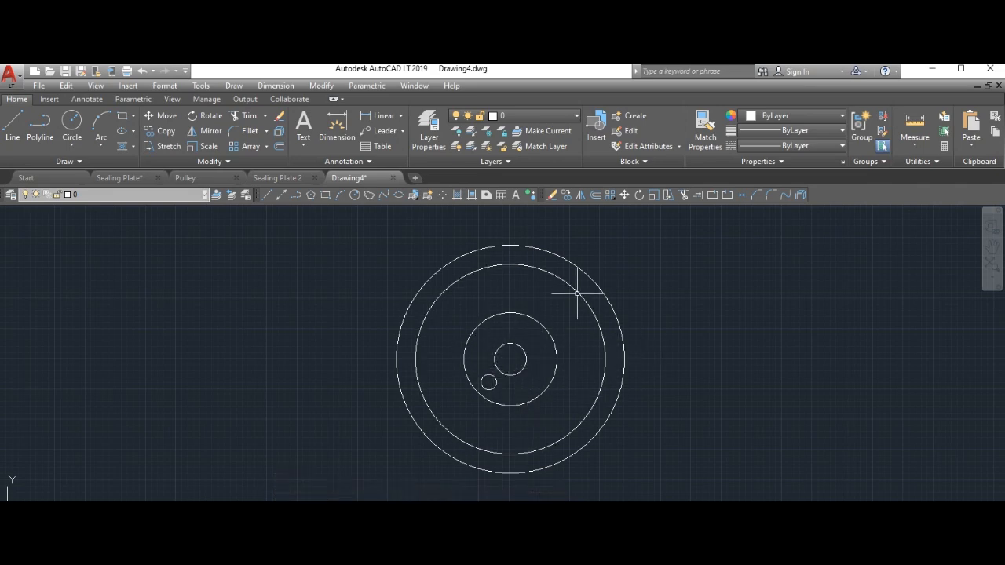
Create a polar array of the small circle around the common centre, with 6 items over 360 degrees
left_click(611, 195)
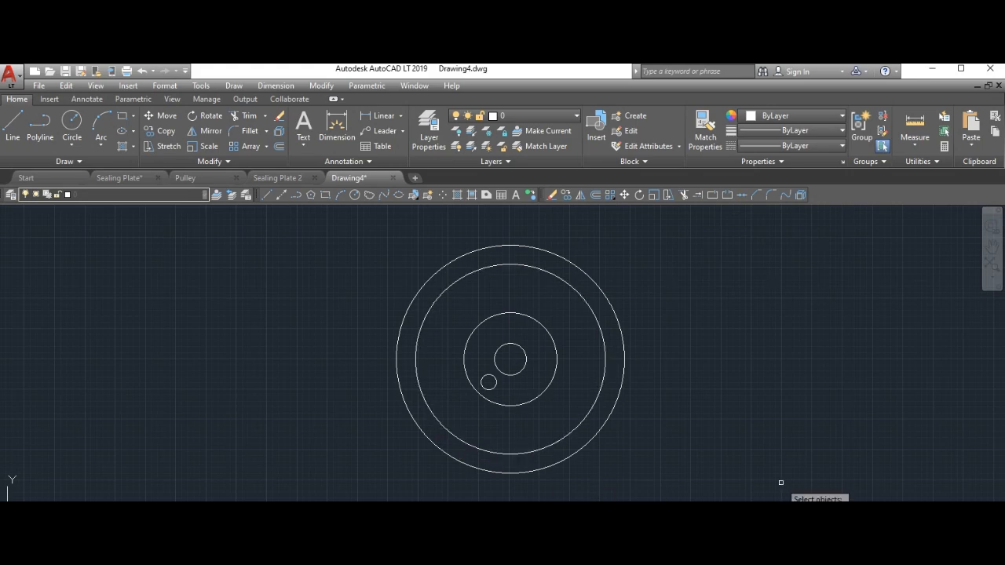
key("Escape")
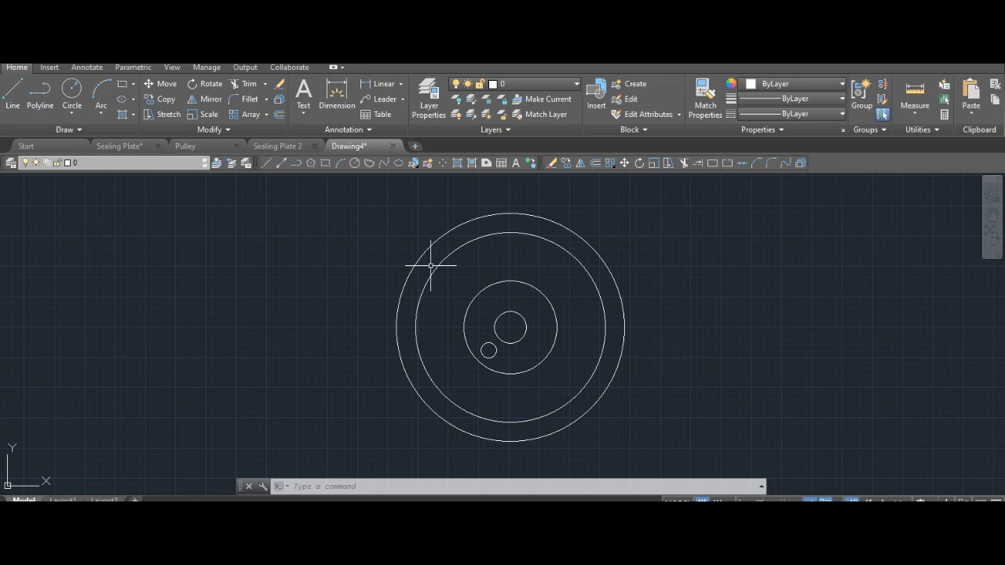
left_click(323, 487)
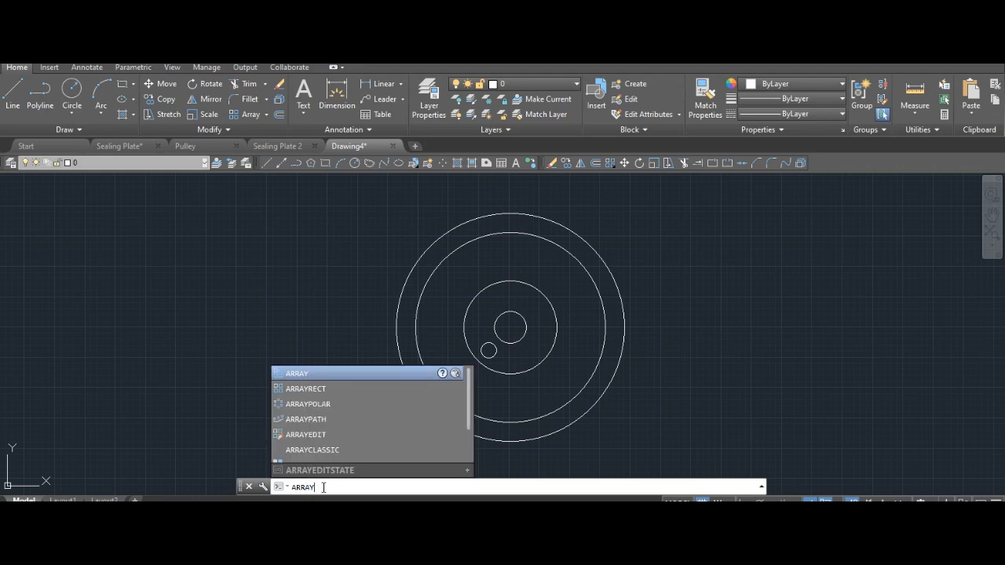
type("array")
key("Return")
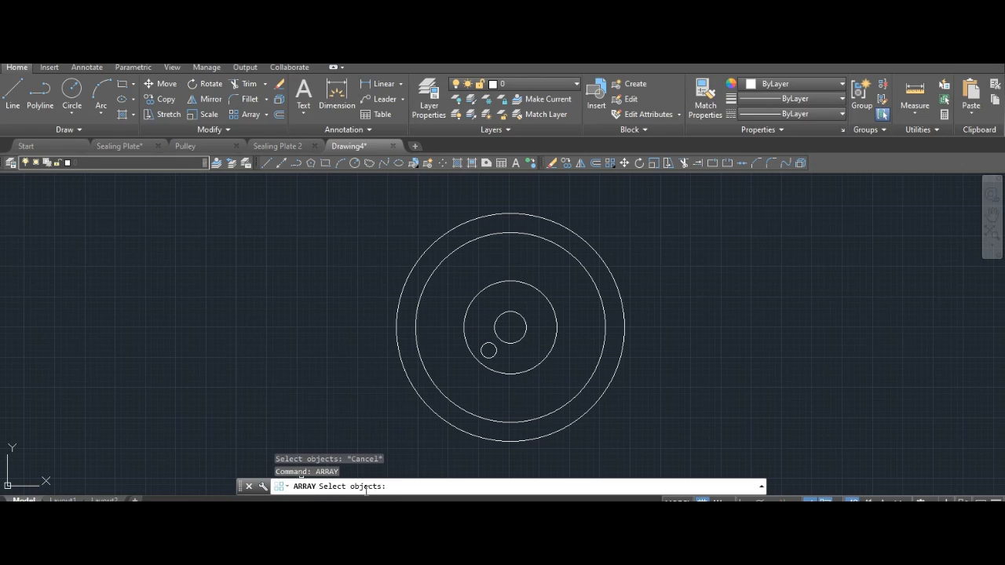
left_click(489, 350)
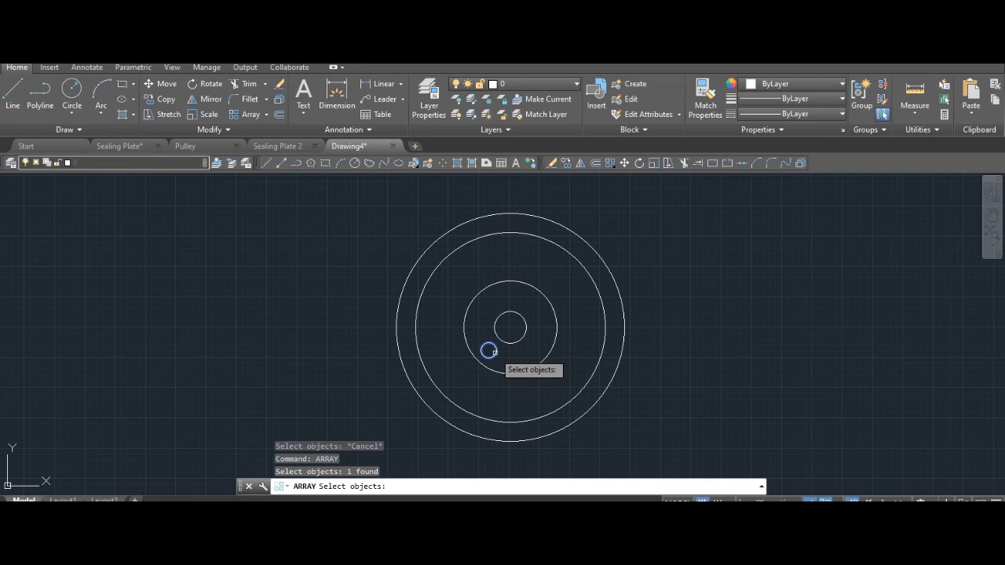
key("Return")
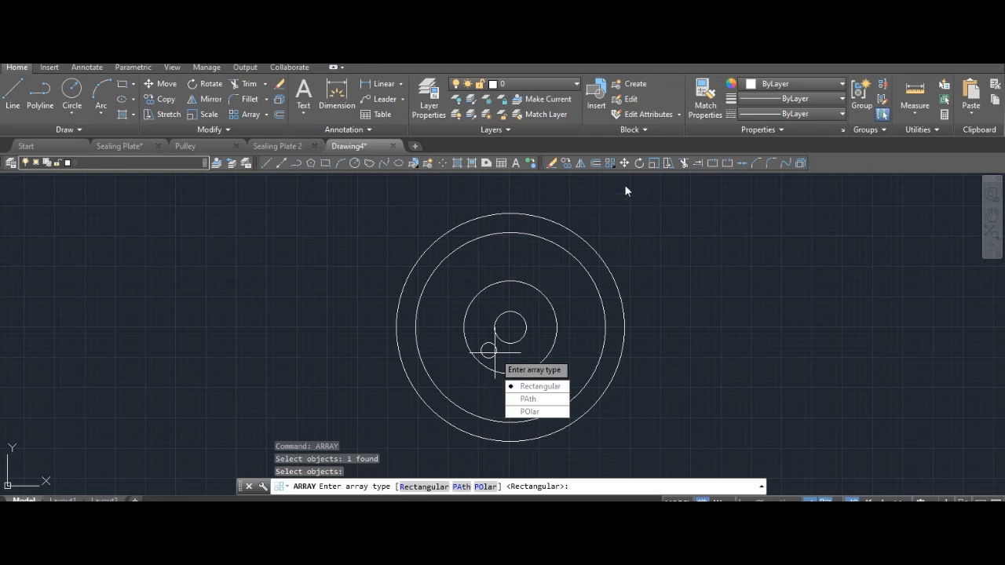
left_click(540, 413)
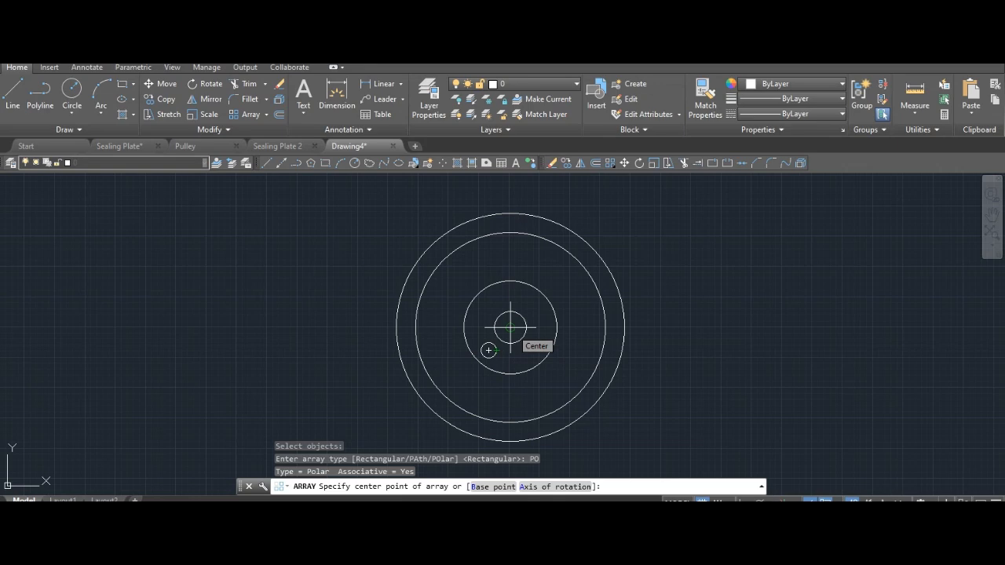
left_click(510, 326)
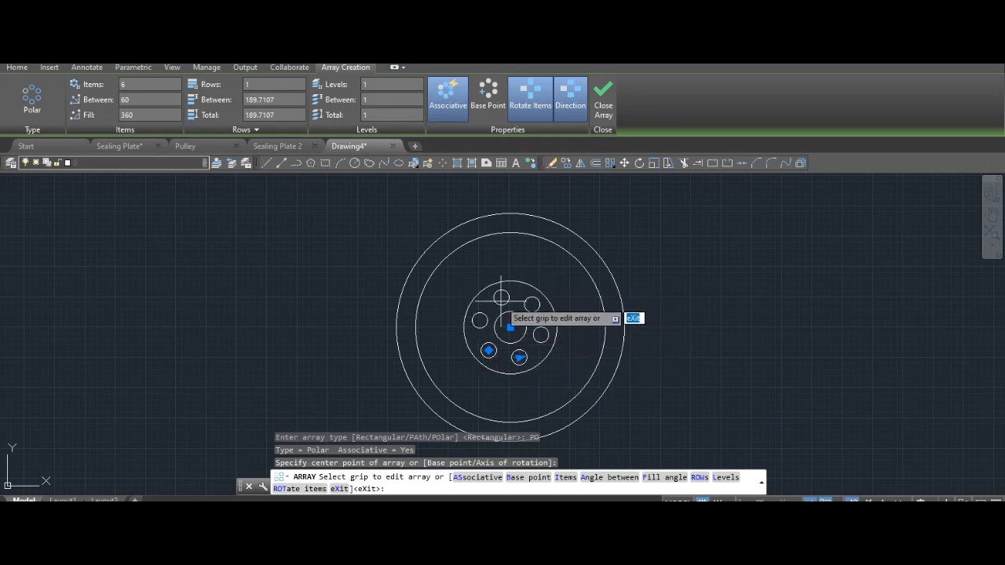
key("Return")
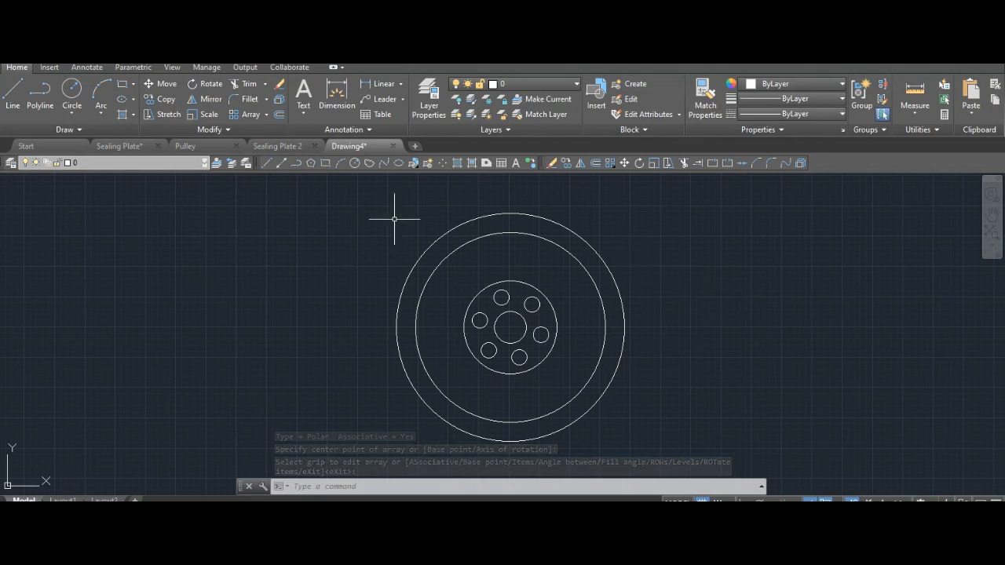
Draw two nearly parallel spoke lines from the hub circle to the inner rim circle, on the lower-left part of the pulley
left_click(13, 99)
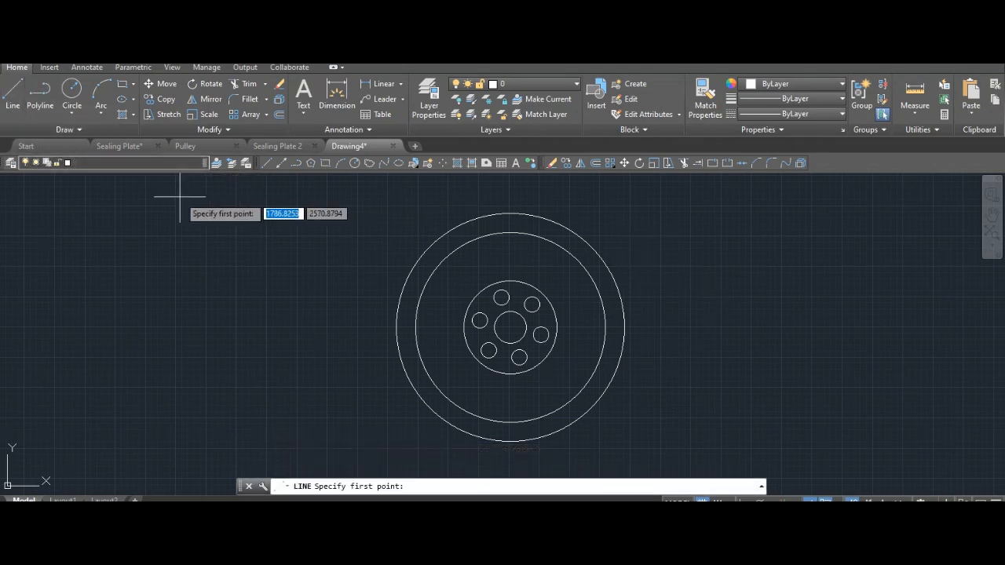
left_click(472, 353)
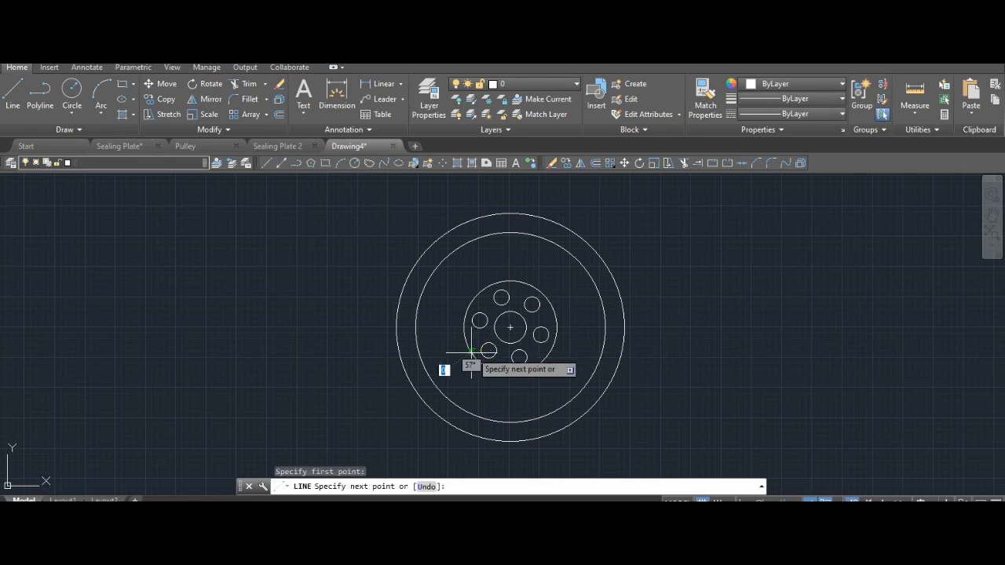
left_click(430, 379)
key("Return")
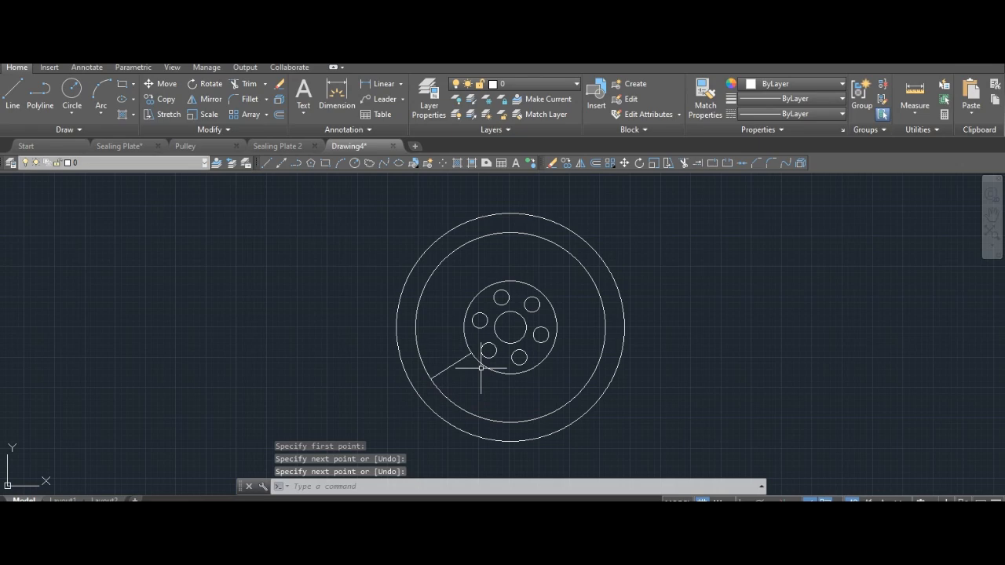
key("Return")
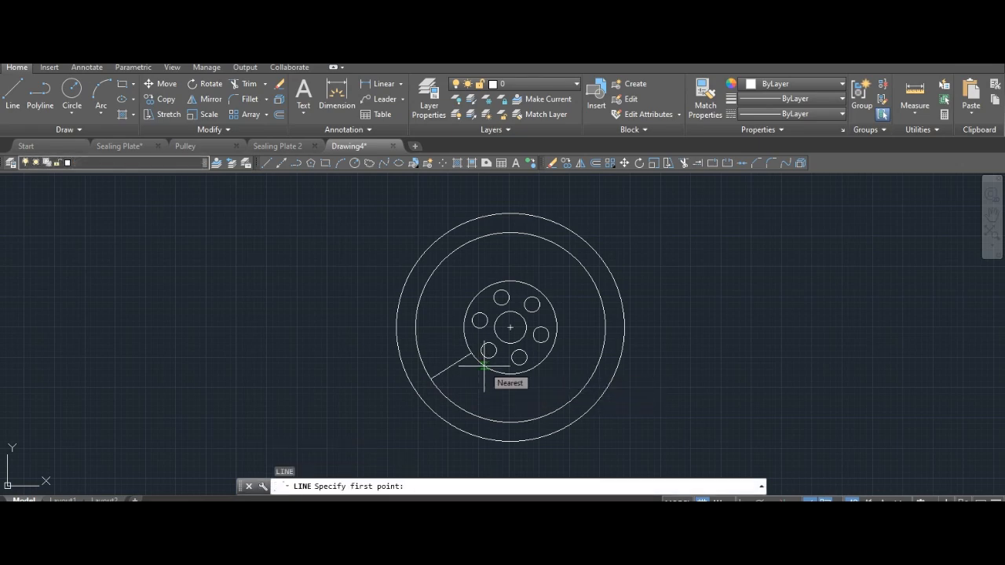
left_click(484, 367)
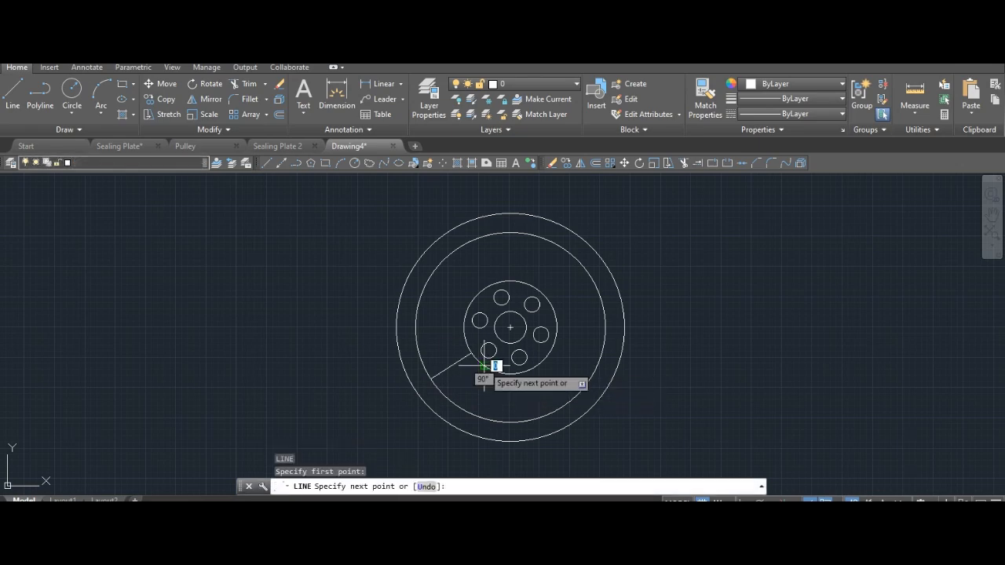
left_click(441, 391)
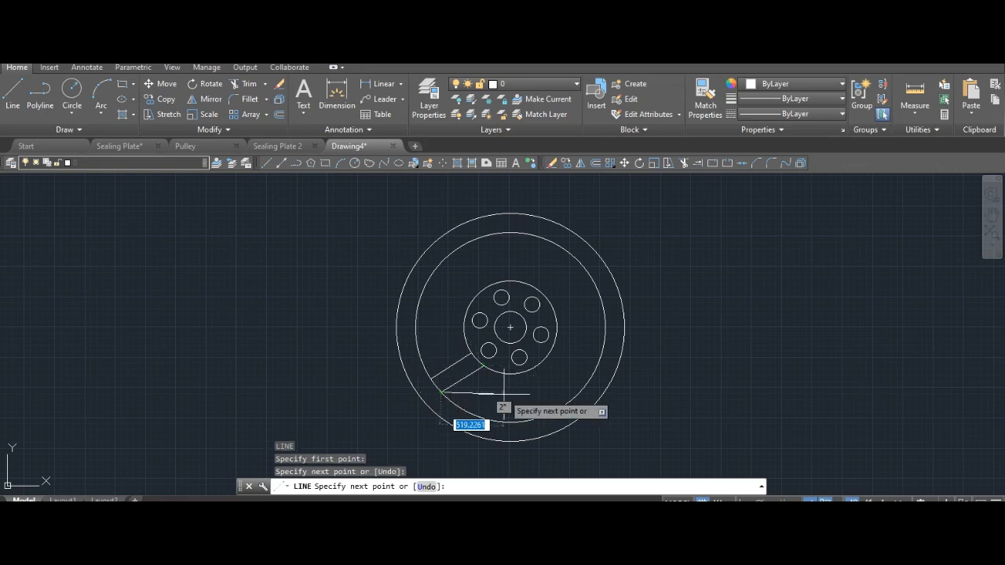
key("Return")
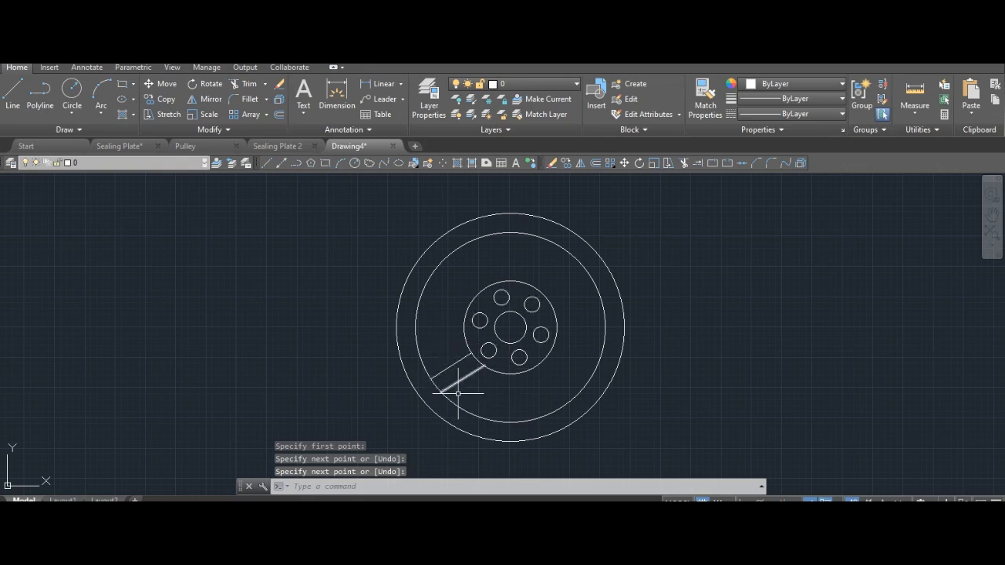
Create a polar array of both spoke lines around the pulley's centre, with 6 items over 360 degrees
left_click(389, 490)
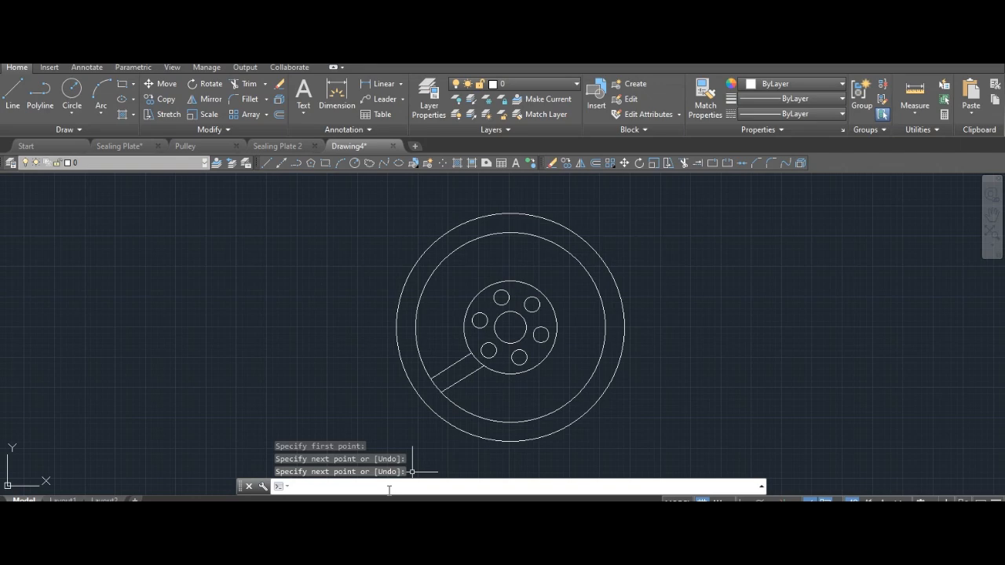
type("arra")
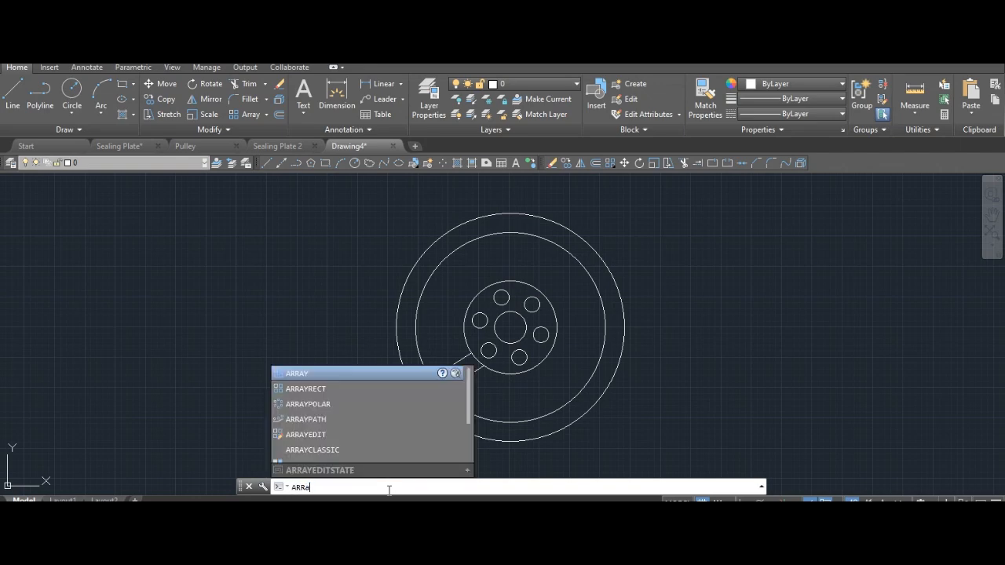
type("y")
key("Return")
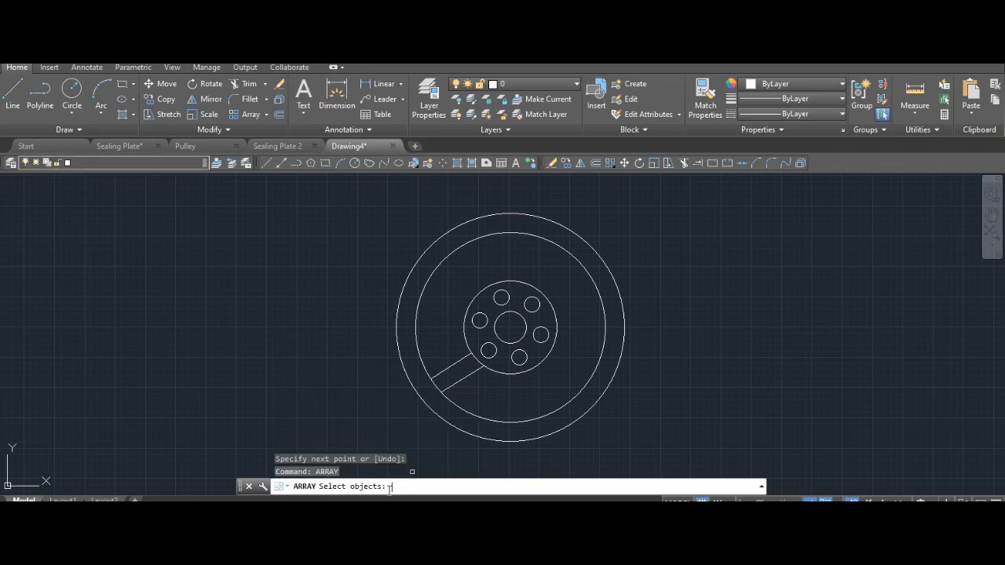
left_click(461, 381)
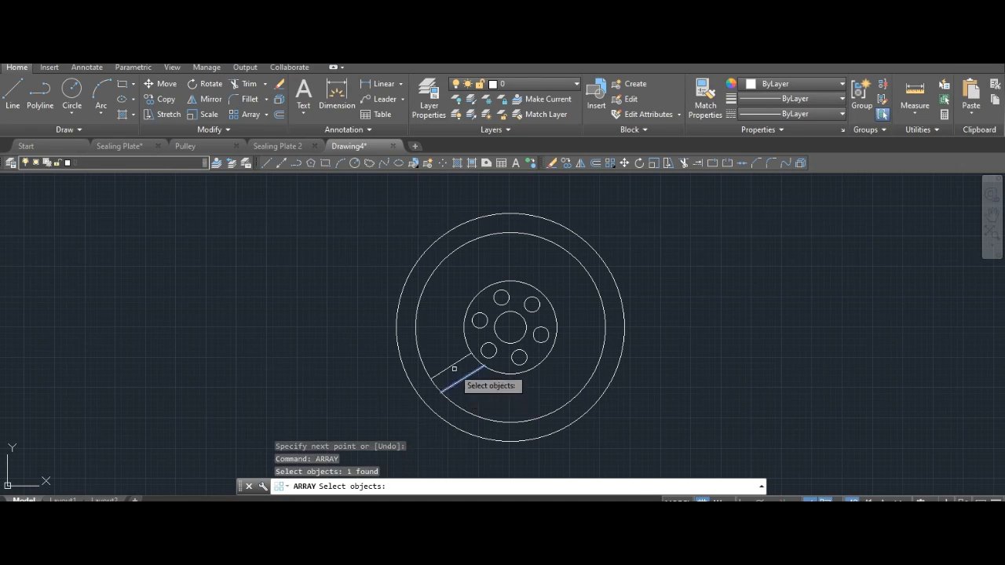
left_click(451, 366)
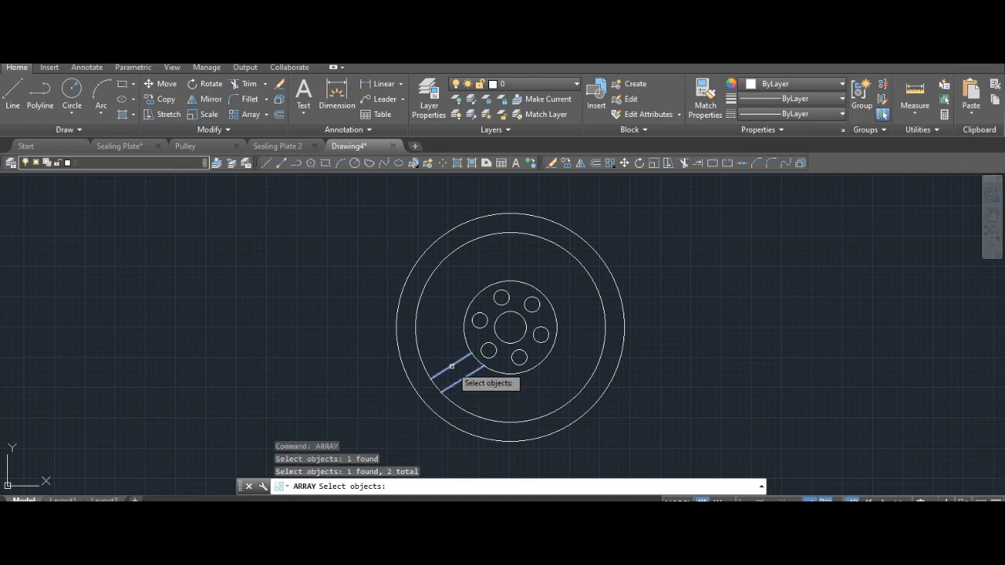
key("Return")
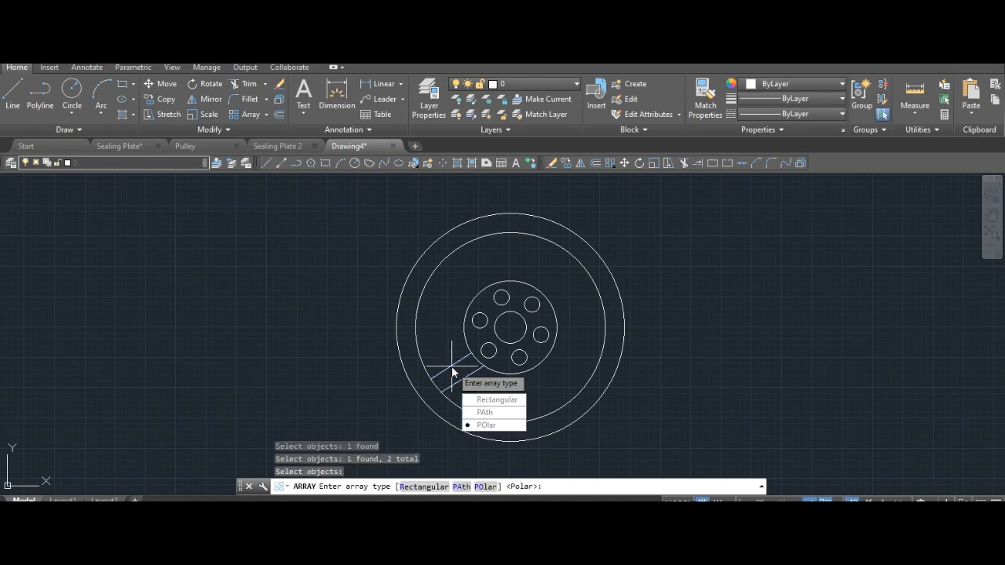
left_click(487, 425)
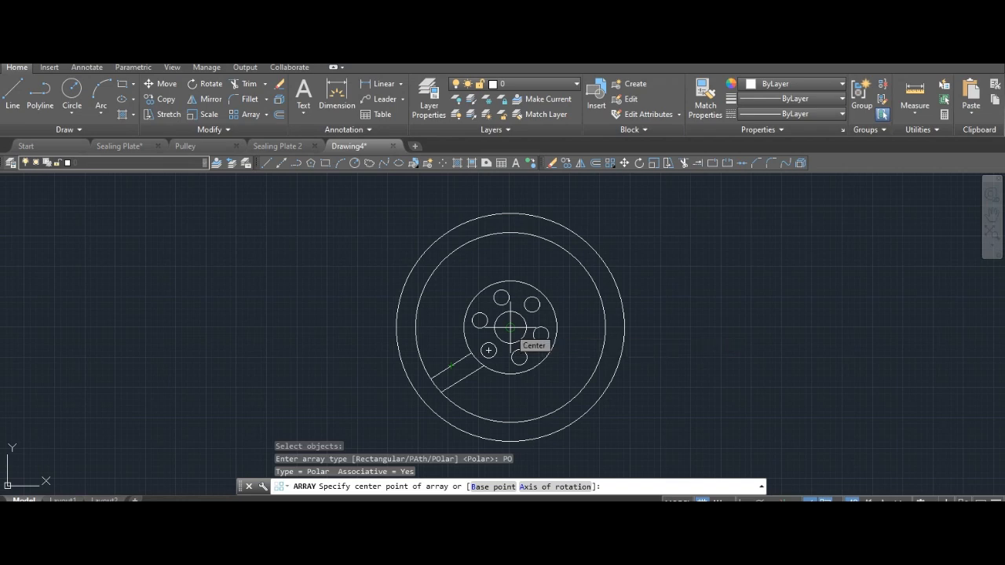
left_click(512, 333)
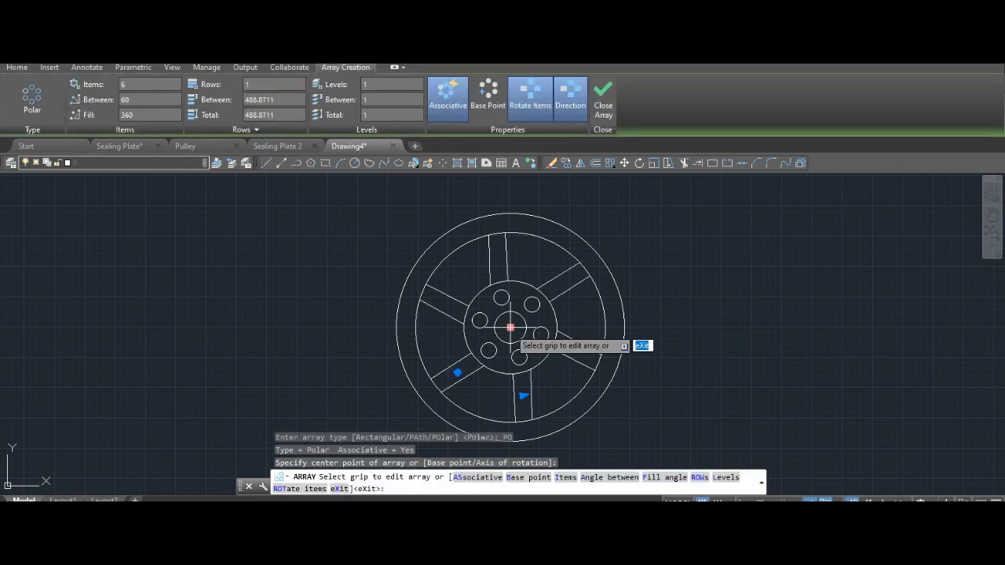
key("Return")
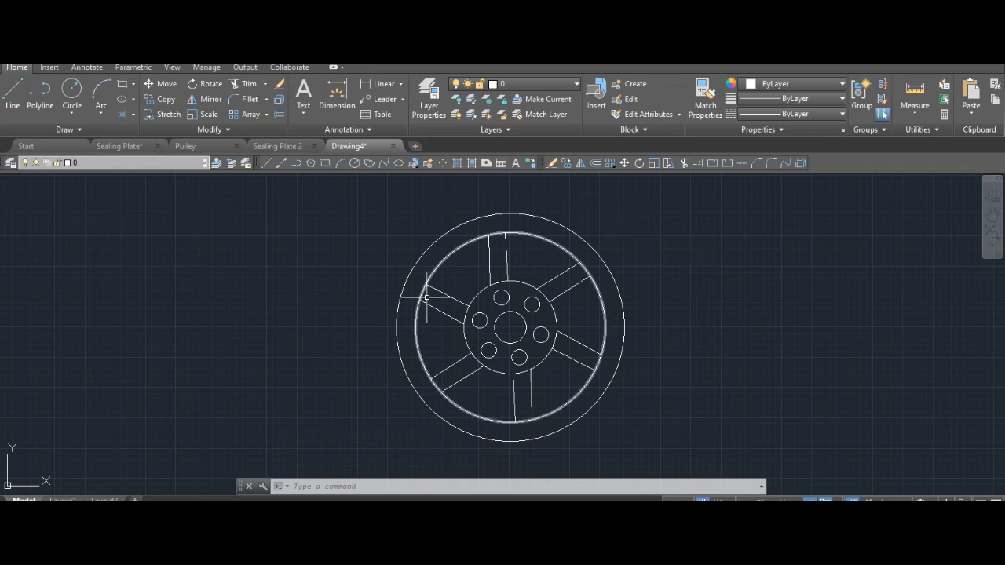
Fill the six areas between the spokes with a blue-to-yellow GR_LINEAR gradient
left_click(472, 163)
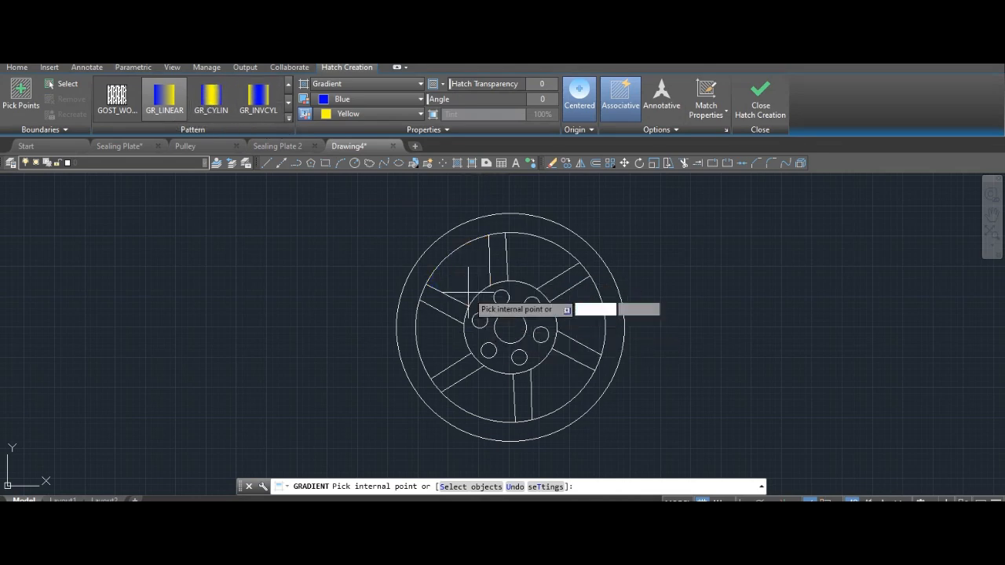
left_click(461, 277)
left_click(538, 270)
left_click(586, 314)
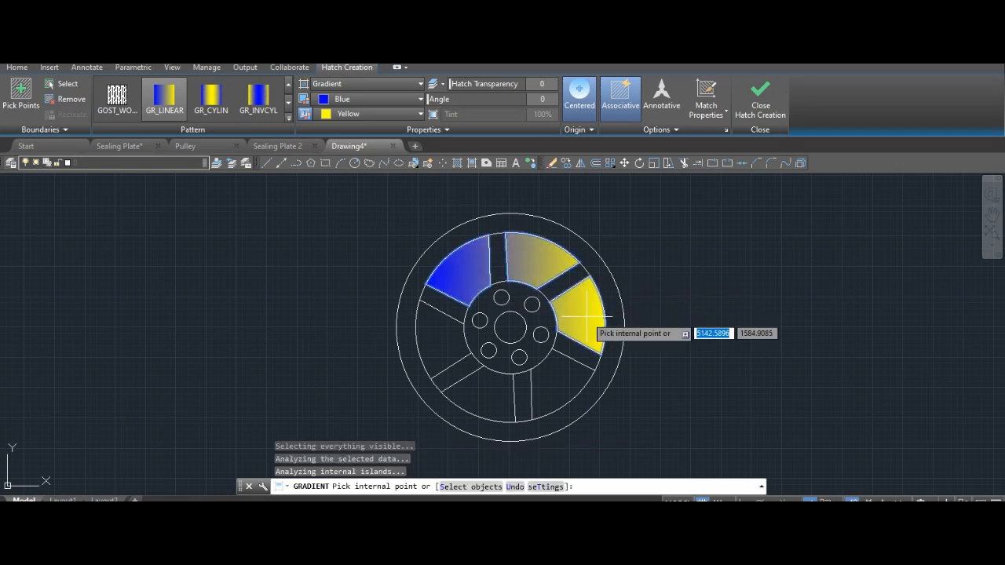
left_click(548, 387)
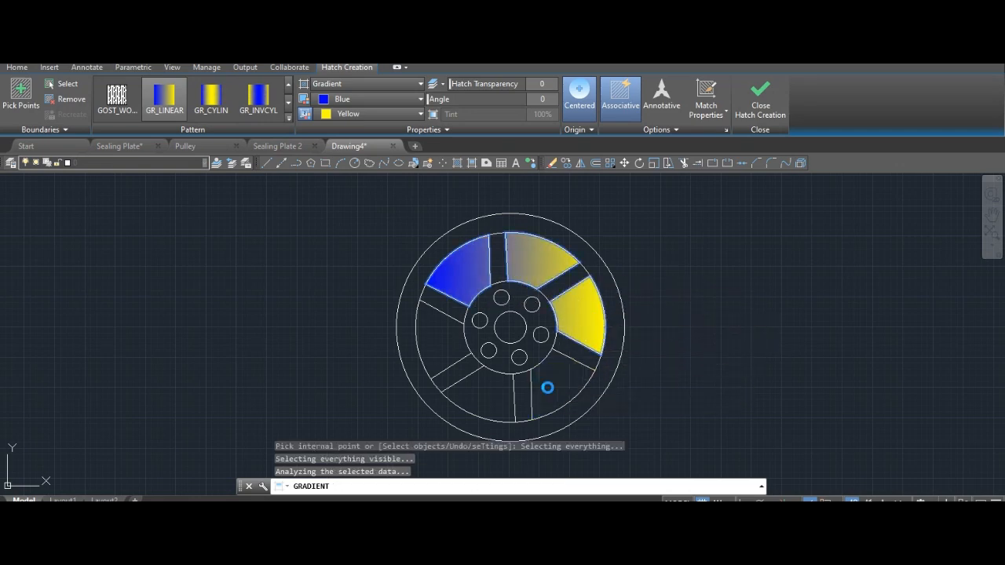
left_click(478, 389)
left_click(449, 324)
key("Return")
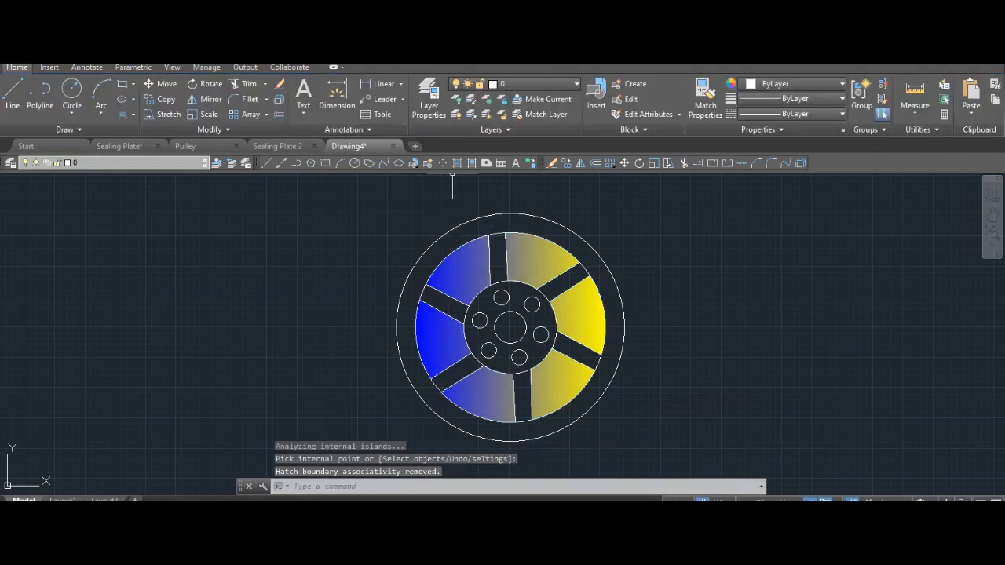
Hatch the six spokes of the pulley with the GRASS pattern in red (237,31,36)
key("Return")
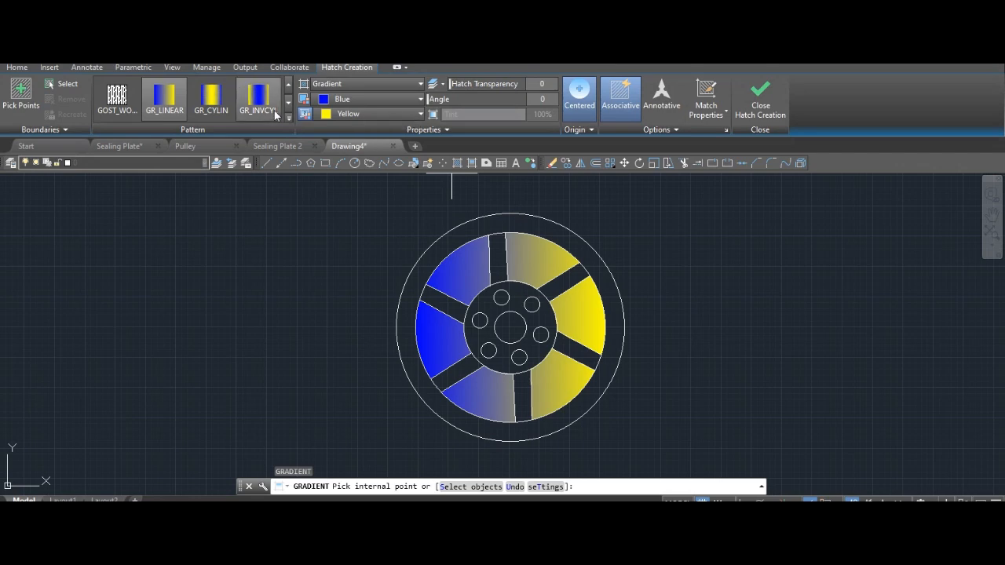
left_click(288, 103)
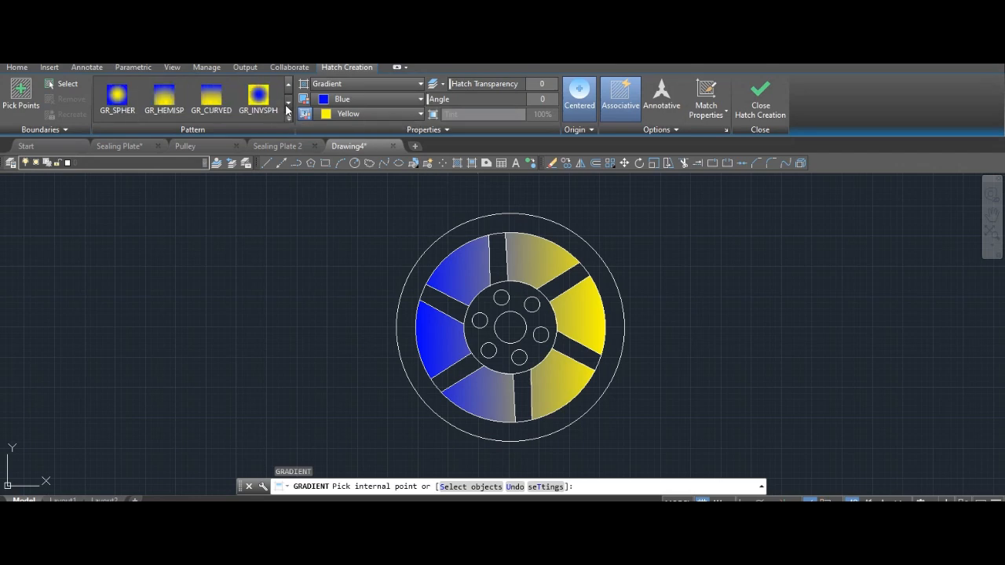
left_click(287, 104)
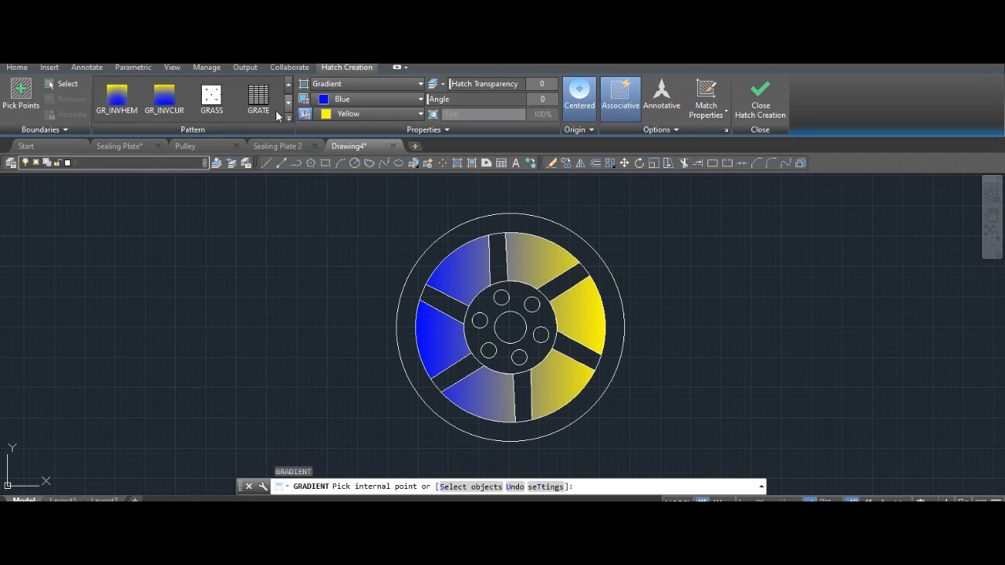
left_click(328, 85)
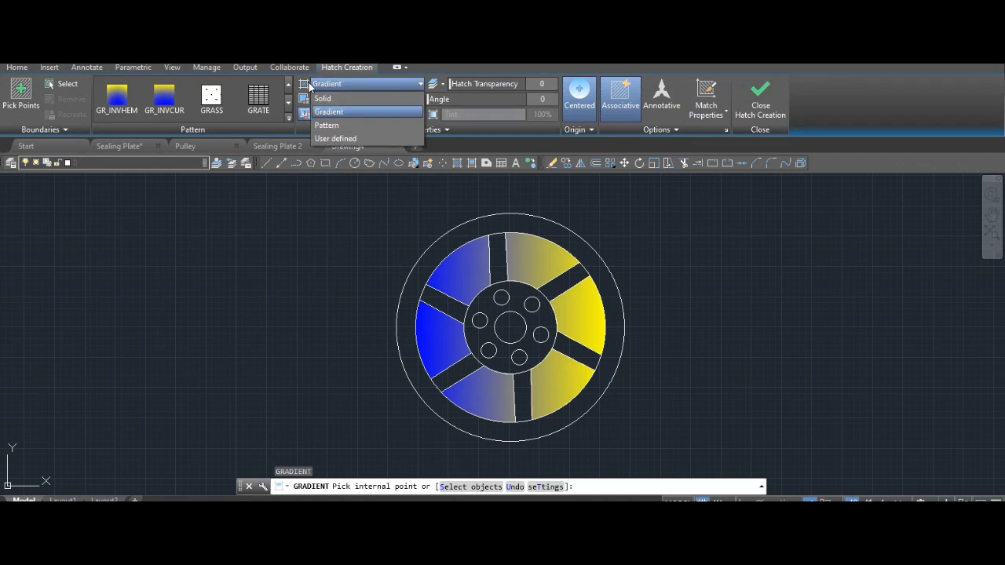
left_click(289, 81)
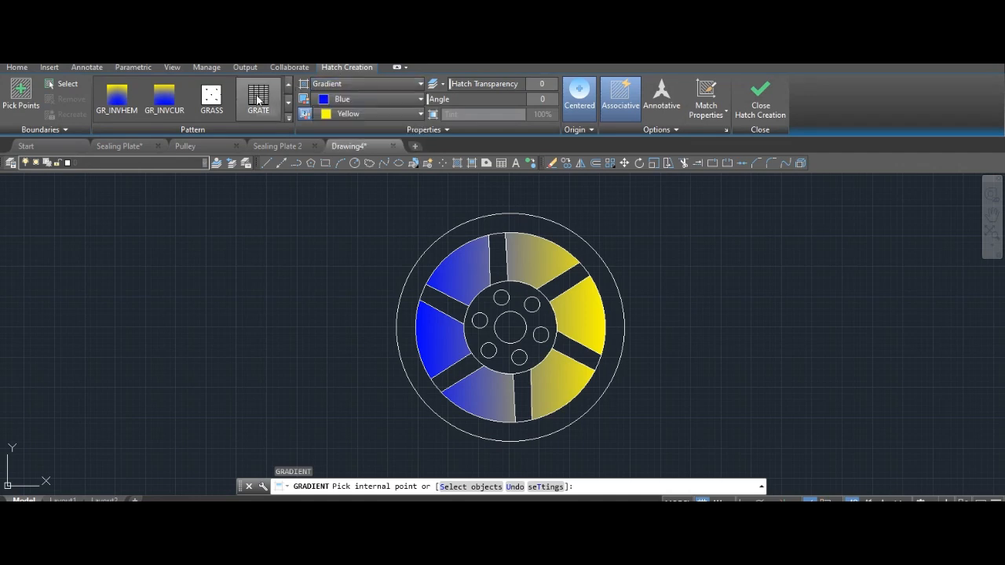
left_click(211, 95)
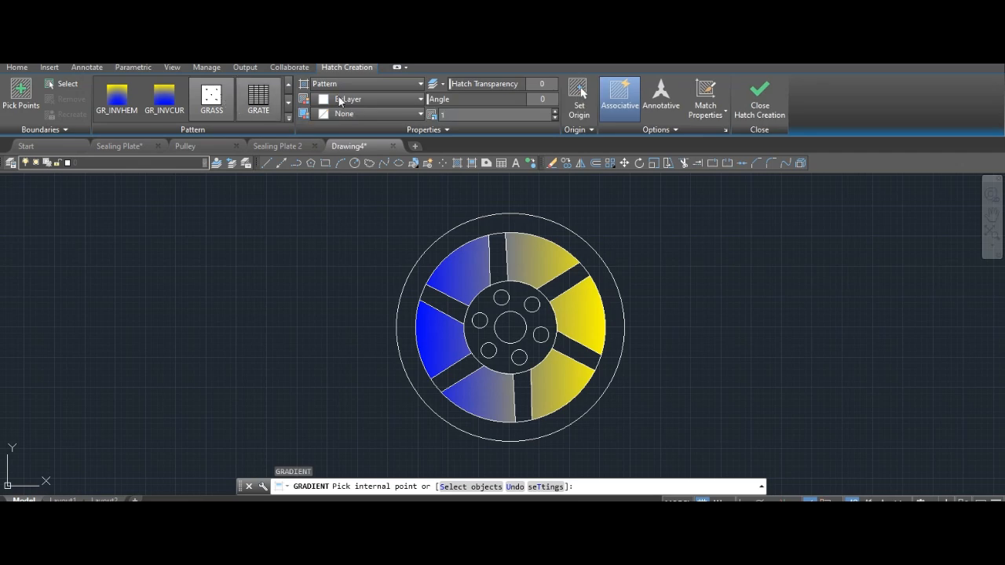
left_click(369, 101)
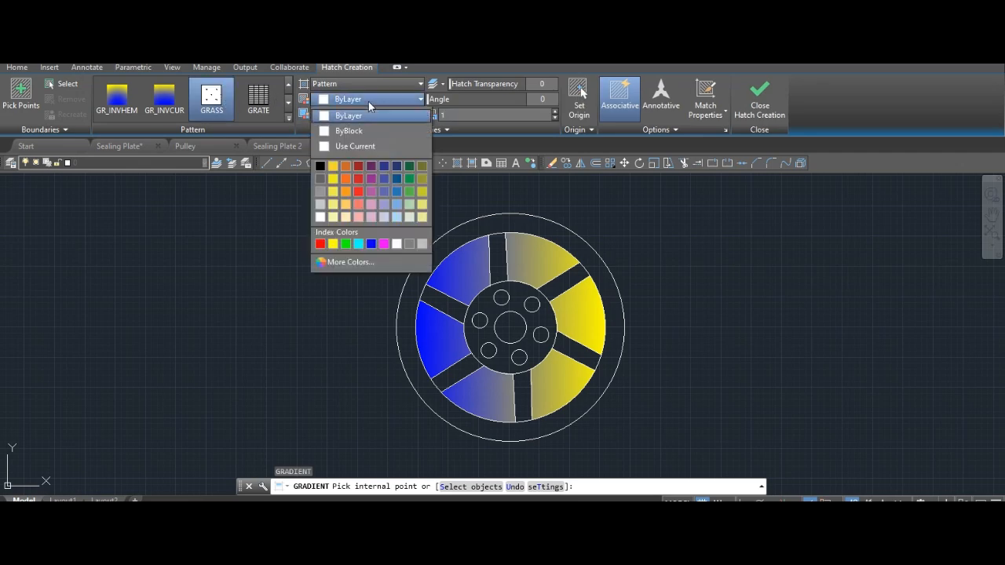
left_click(360, 194)
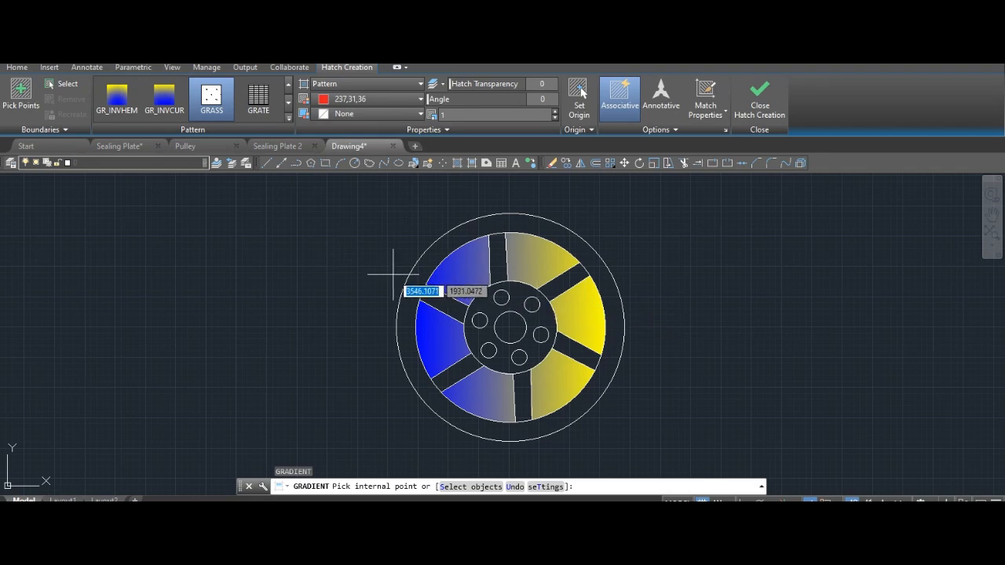
left_click(428, 301)
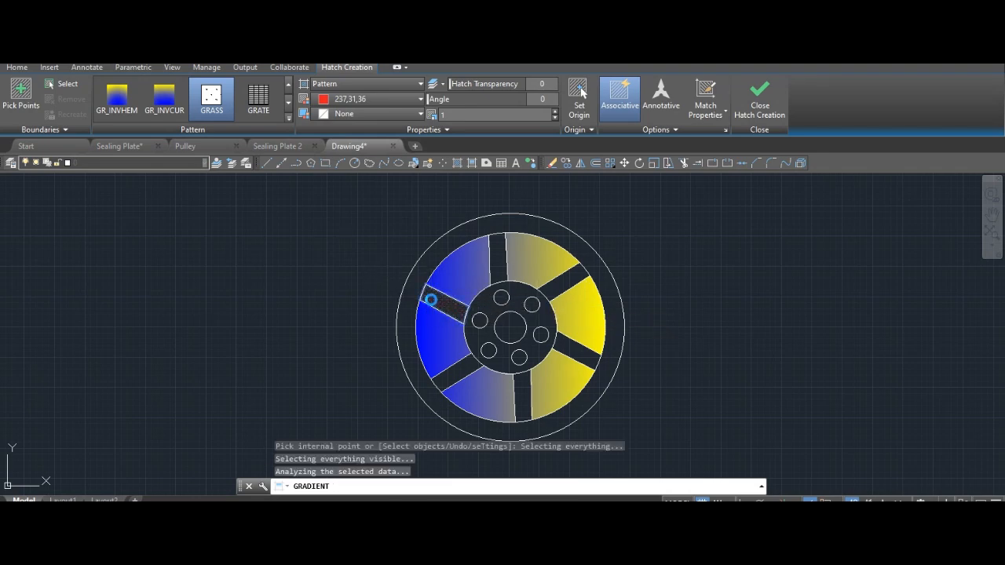
left_click(498, 259)
left_click(566, 280)
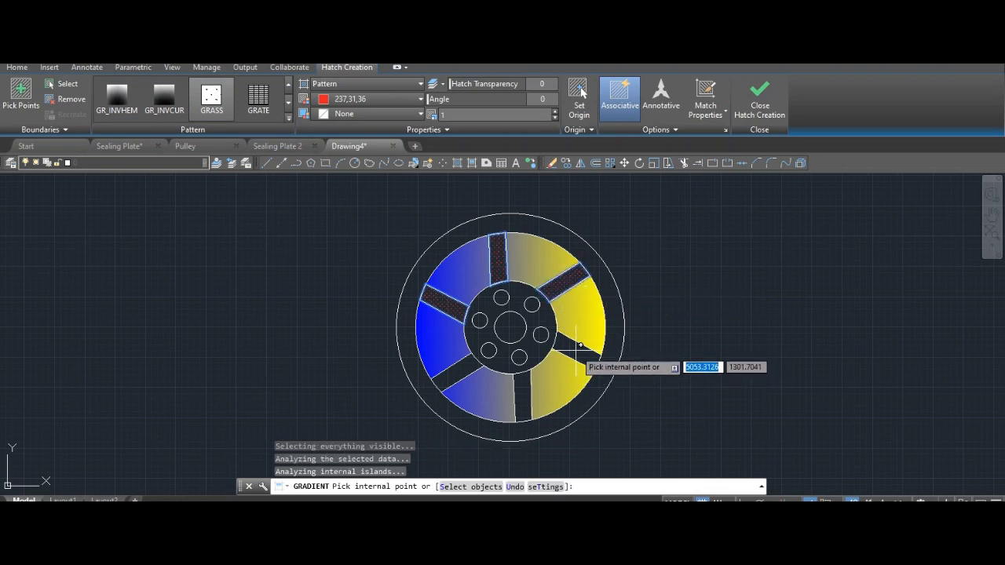
left_click(577, 351)
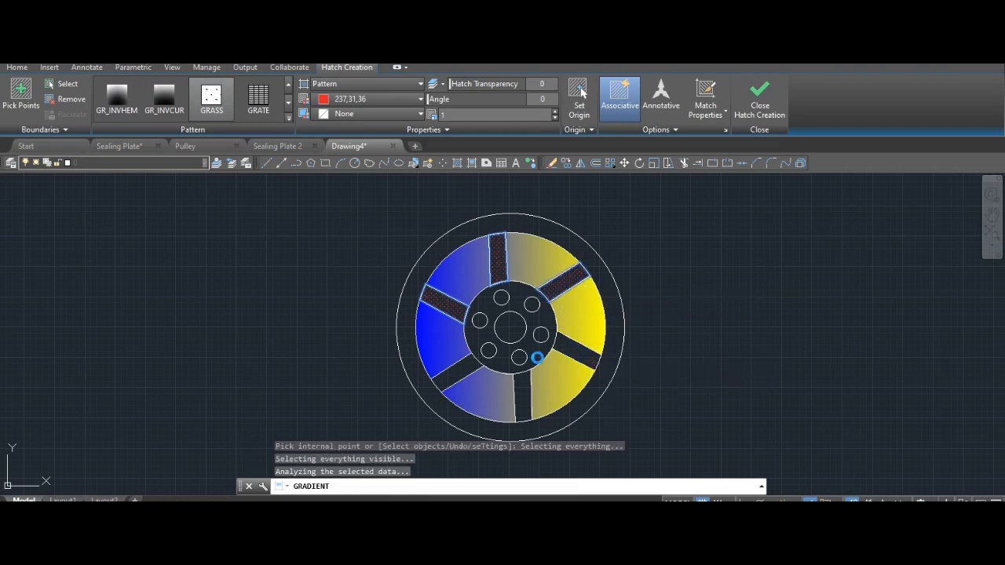
left_click(522, 399)
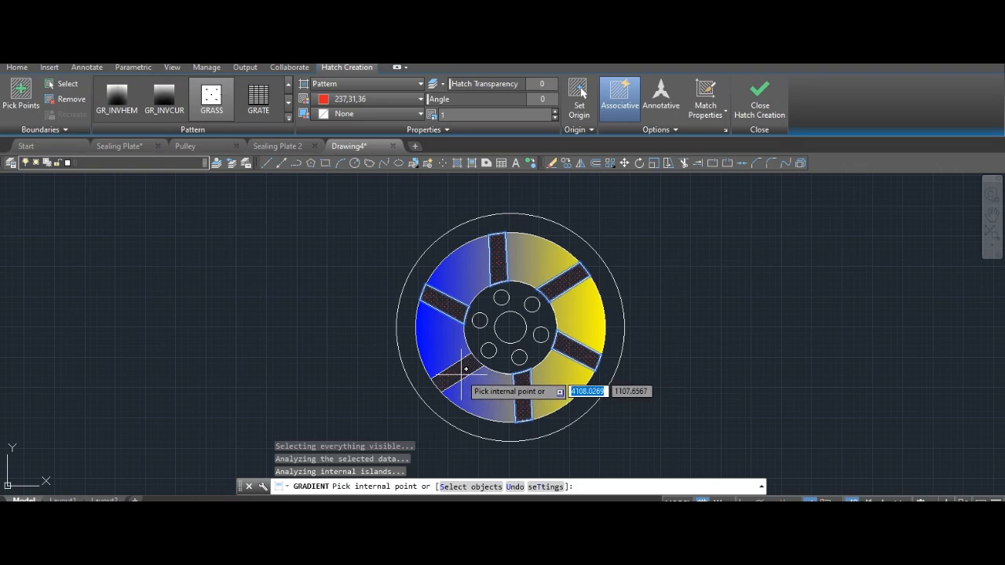
key("Return")
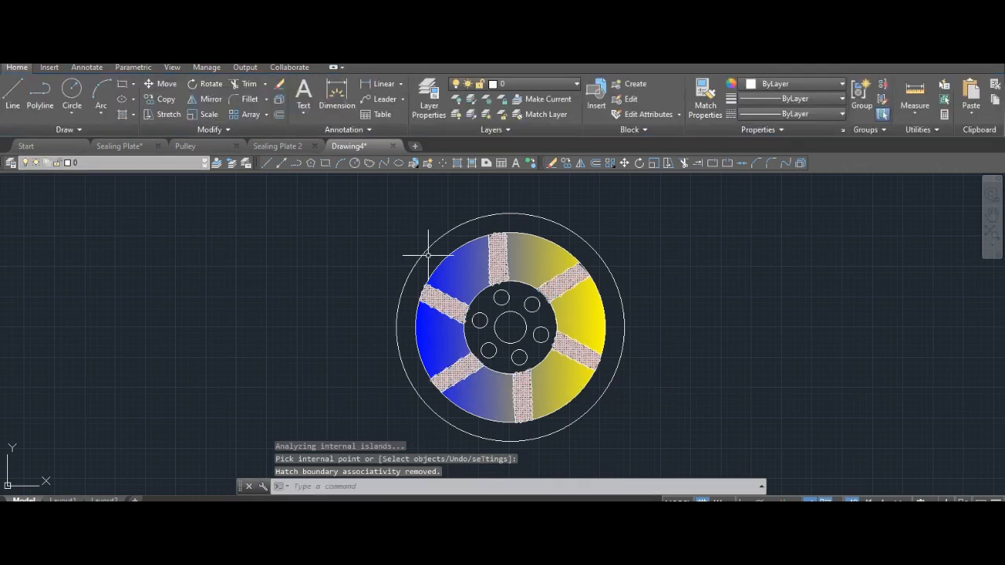
Hatch the six small circles around the hub with the CLAY pattern in green (88,186,72)
key("Return")
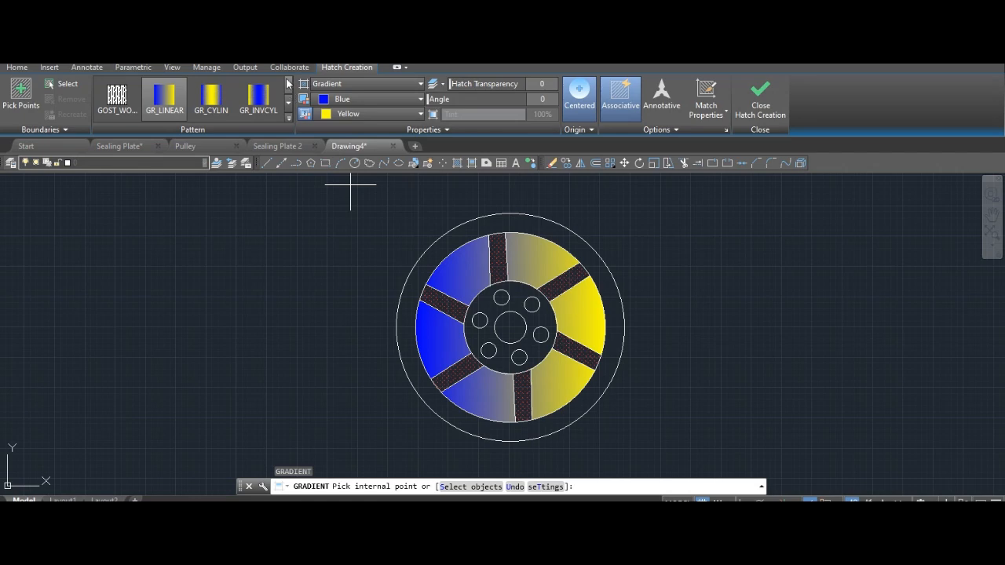
scroll(292, 91, "down", 5)
left_click(177, 110)
left_click(364, 99)
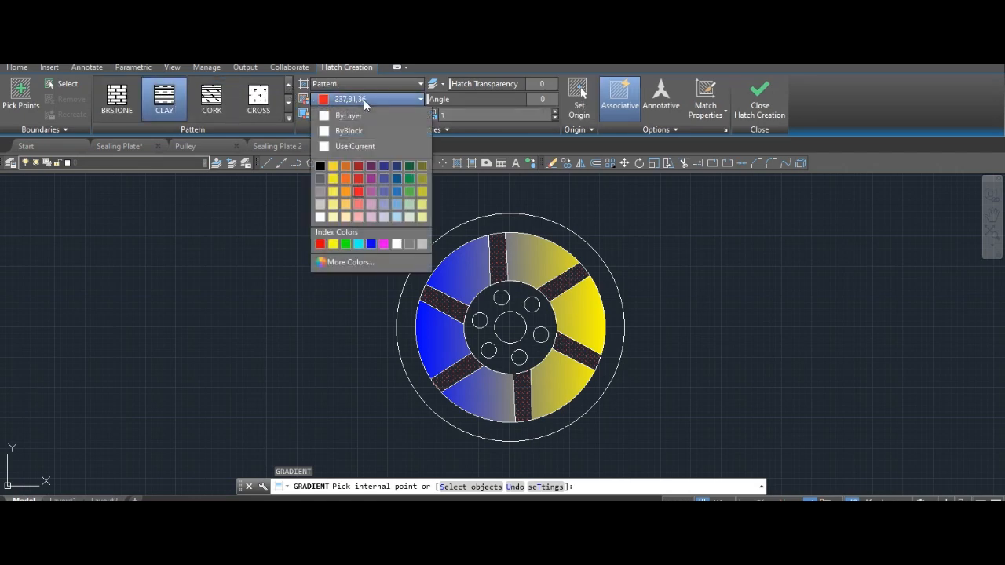
left_click(409, 191)
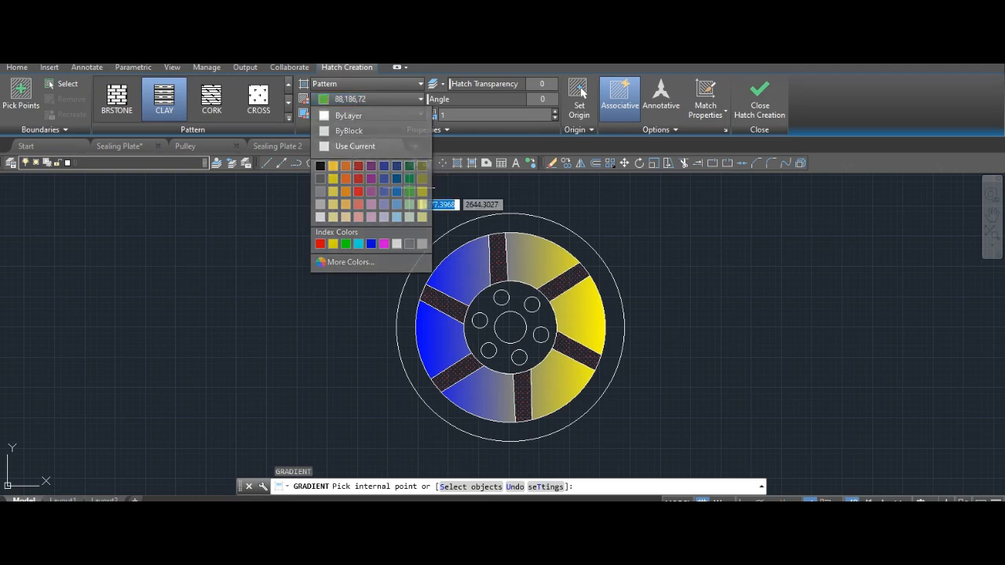
left_click(503, 299)
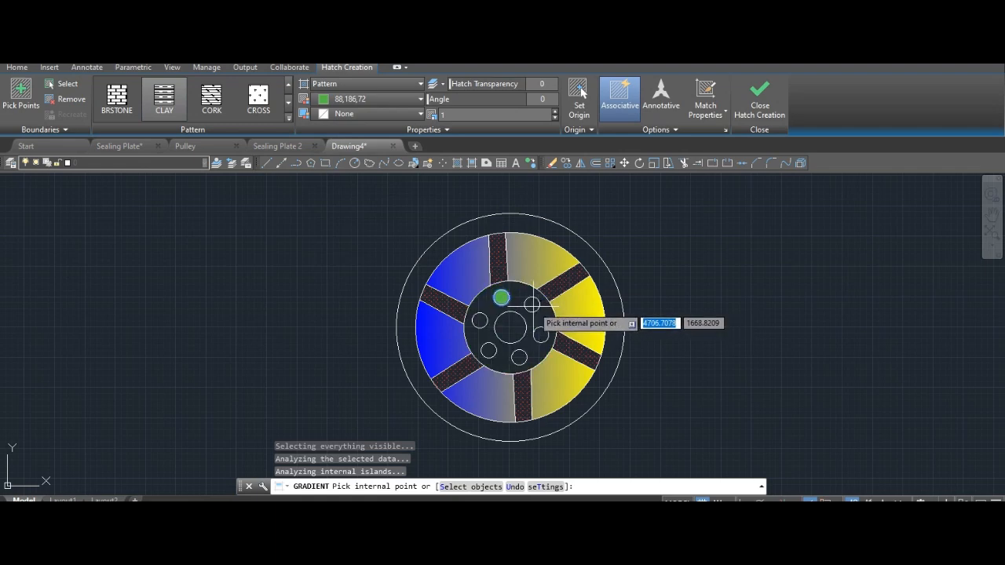
left_click(532, 305)
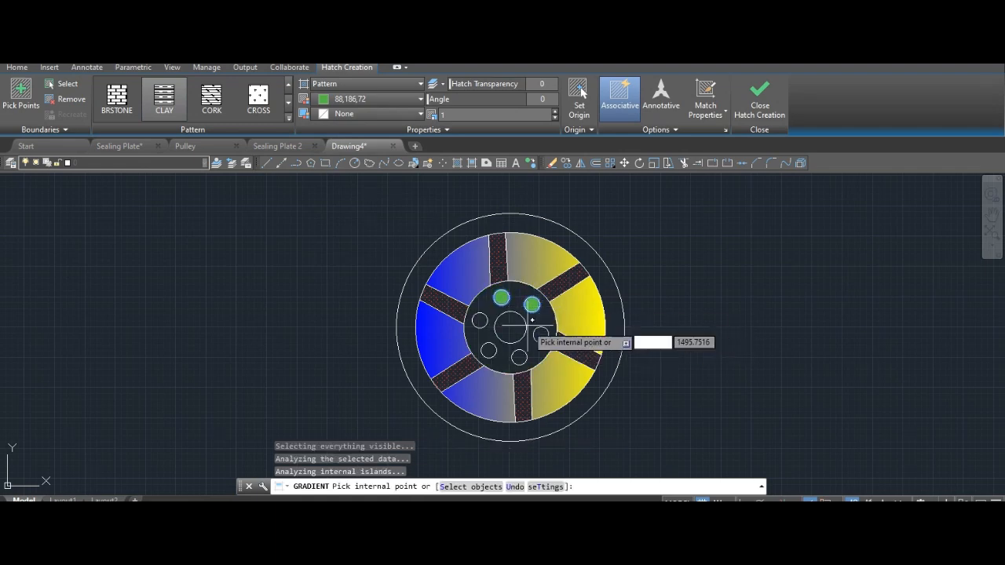
left_click(541, 335)
left_click(519, 355)
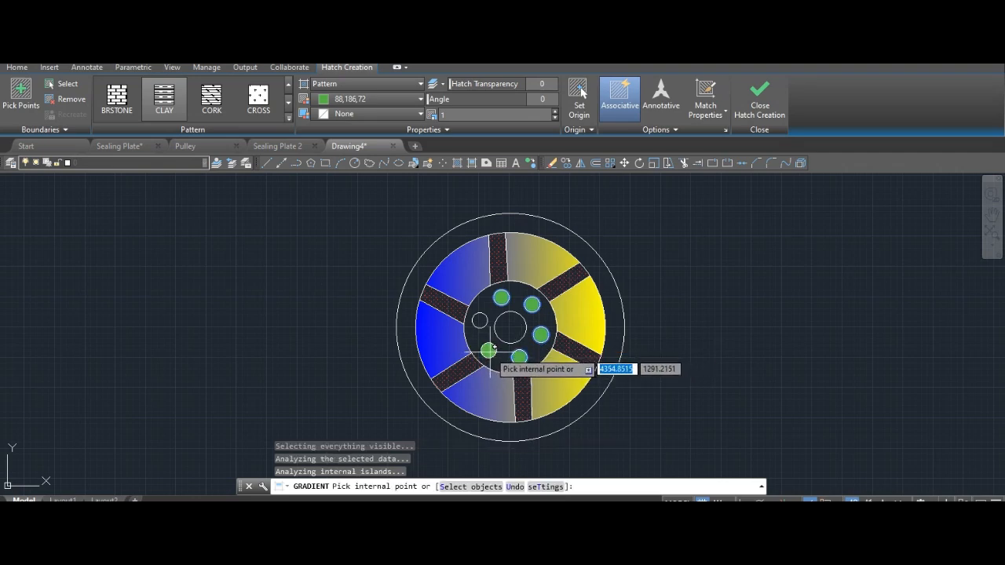
left_click(489, 350)
left_click(480, 321)
key("Return")
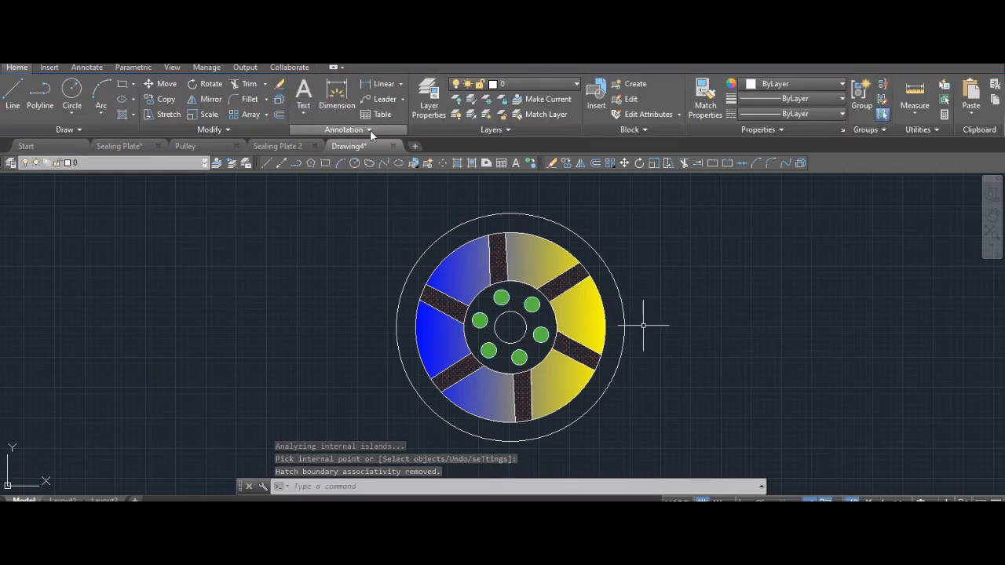
Hatch the outer rim ring and the centre circle with the GOST_GROUND pattern in purple (169,83,160)
key("Return")
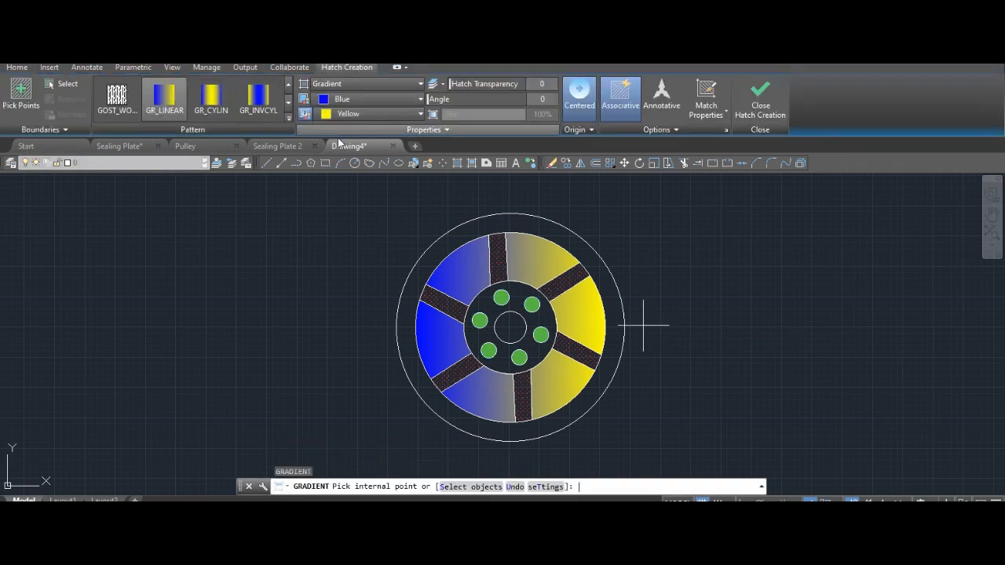
left_click(288, 85)
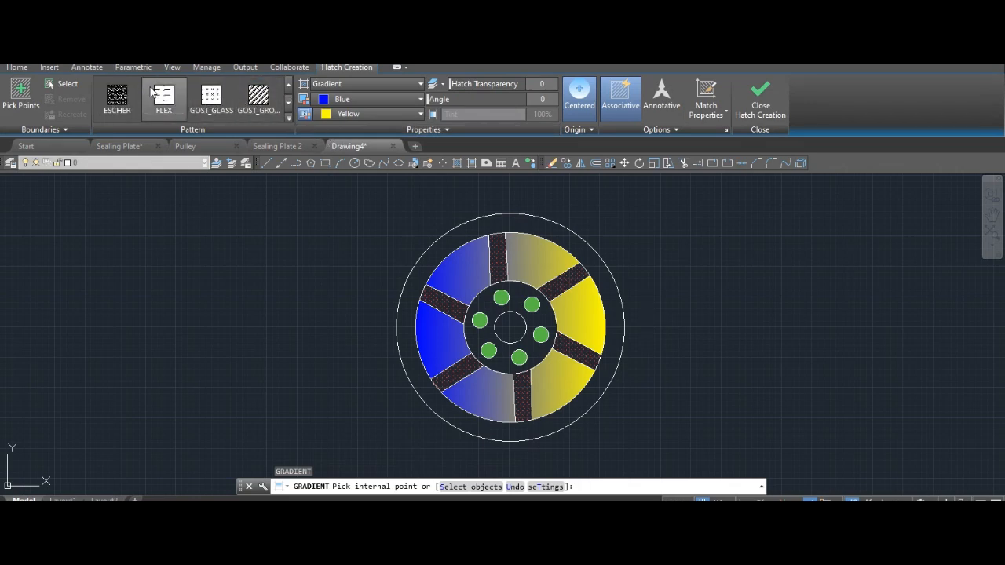
left_click(257, 98)
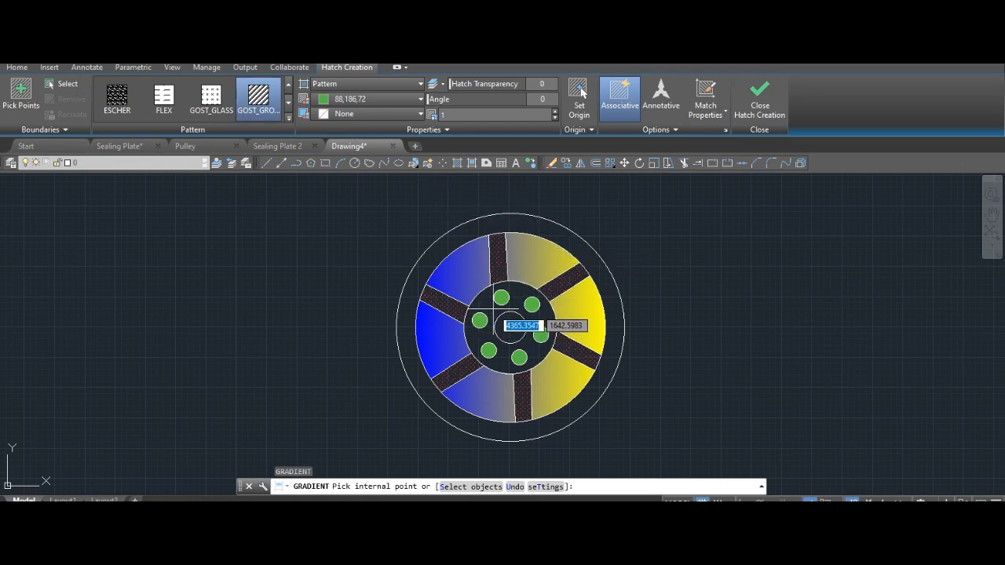
left_click(420, 99)
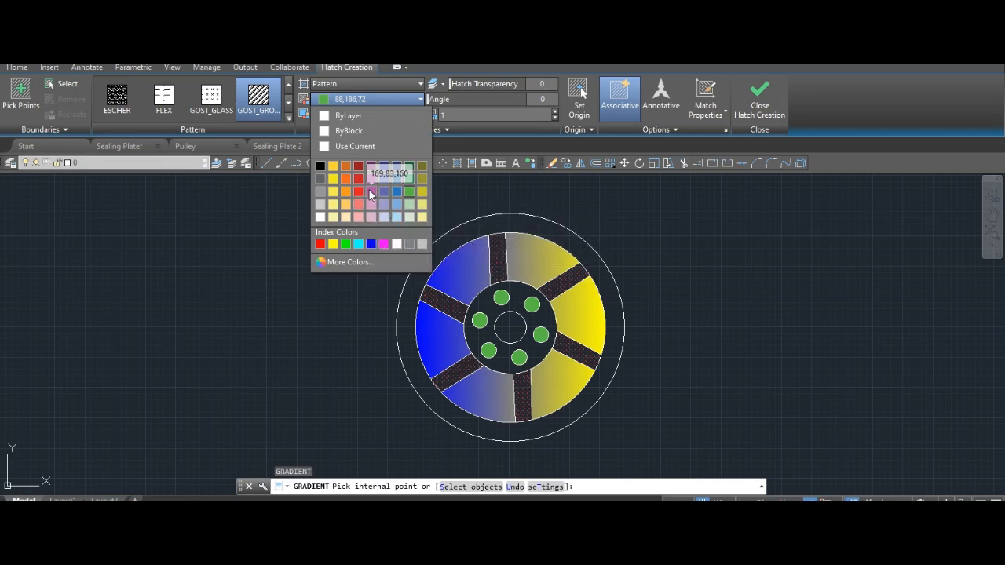
left_click(372, 195)
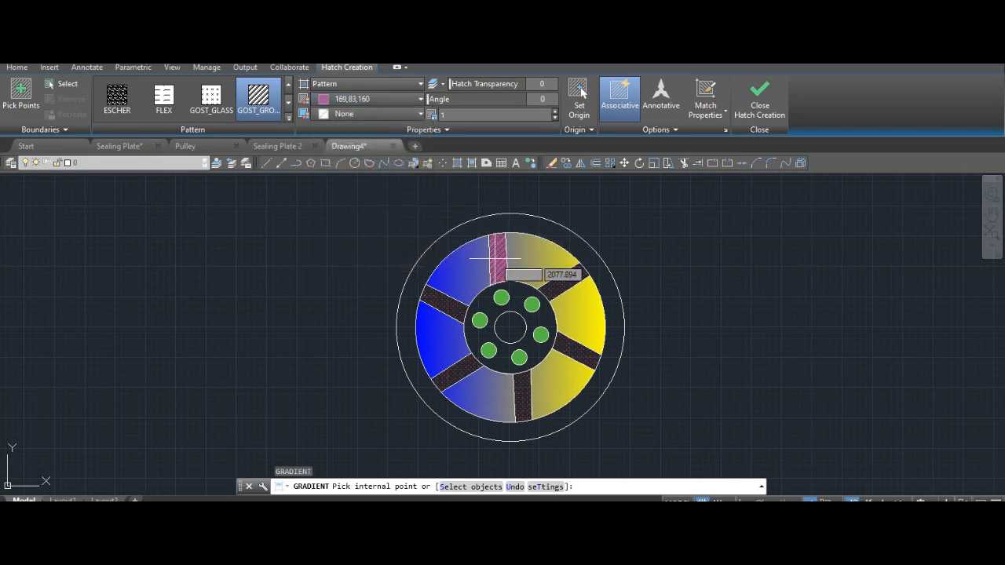
left_click(493, 305)
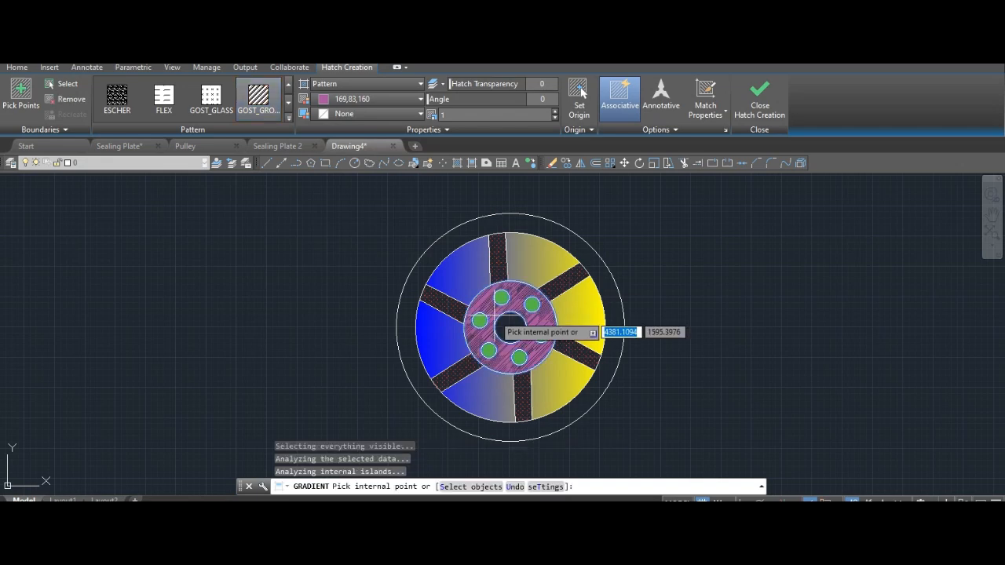
left_click(607, 278)
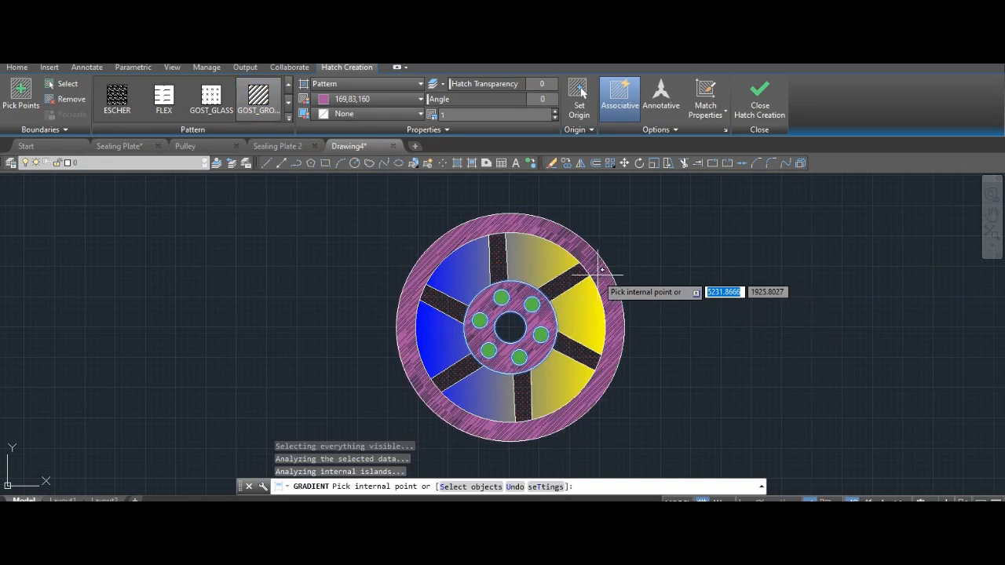
left_click(601, 270)
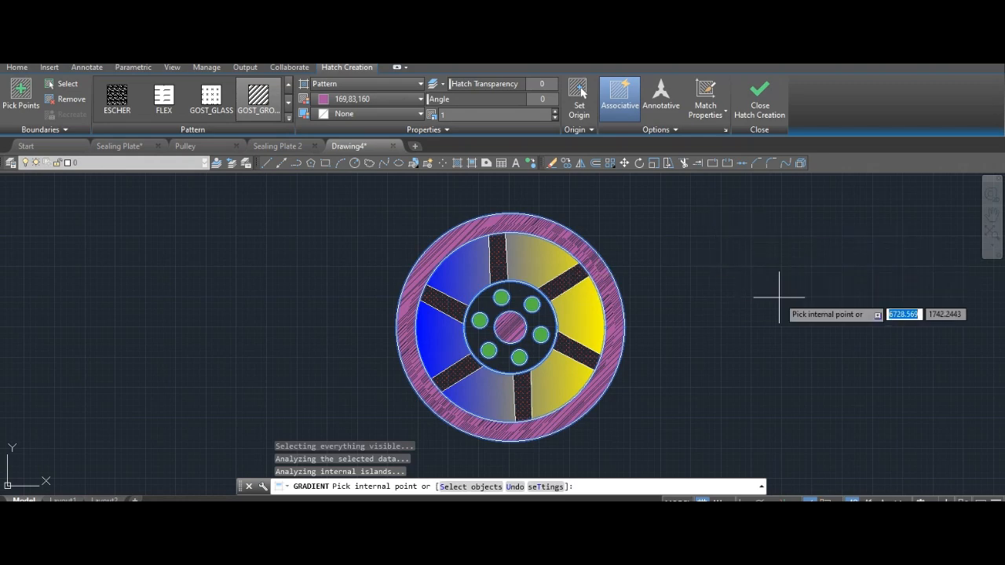
key("Return")
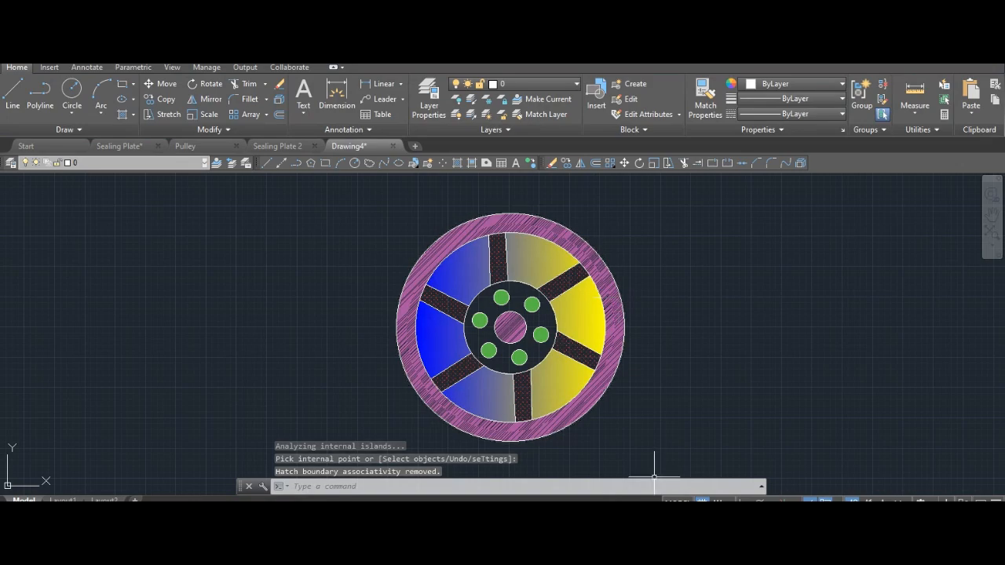
Switch to the open Pulley drawing to view it
mouse_move(674, 520)
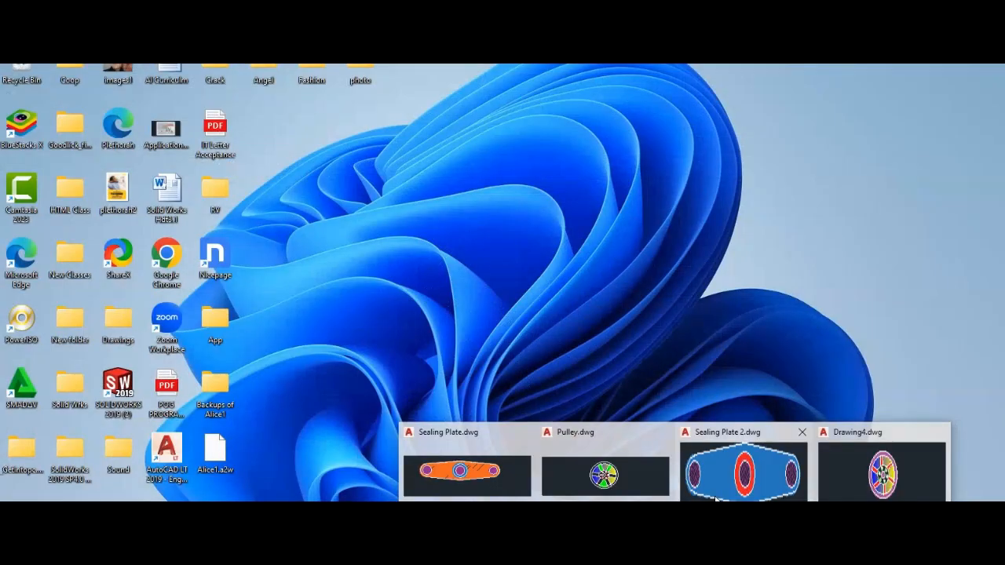
left_click(637, 475)
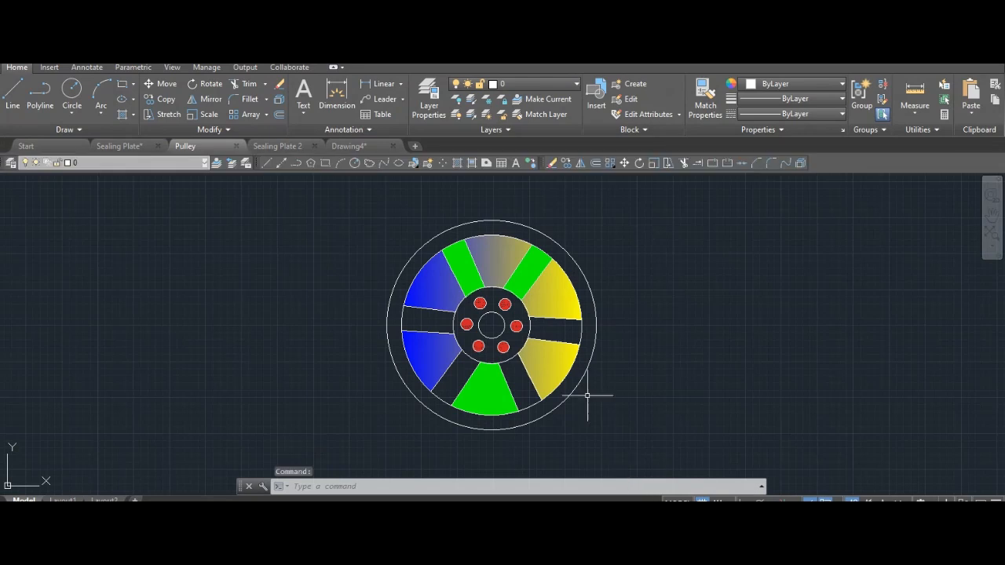